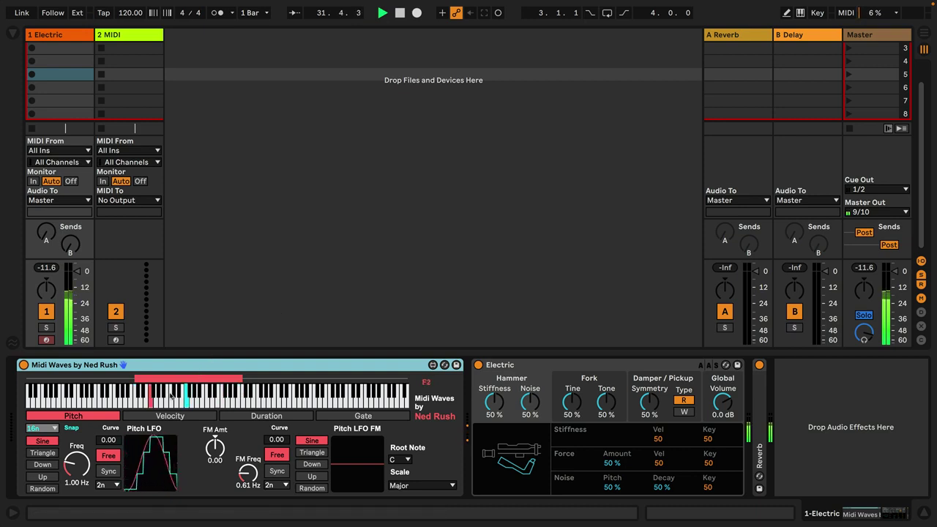
- Shift the Midi Waves note range to about three and a half mid-keyboard octaves and raise the Pitch LFO frequency to 5.85 Hz
drag(166, 382, 289, 379)
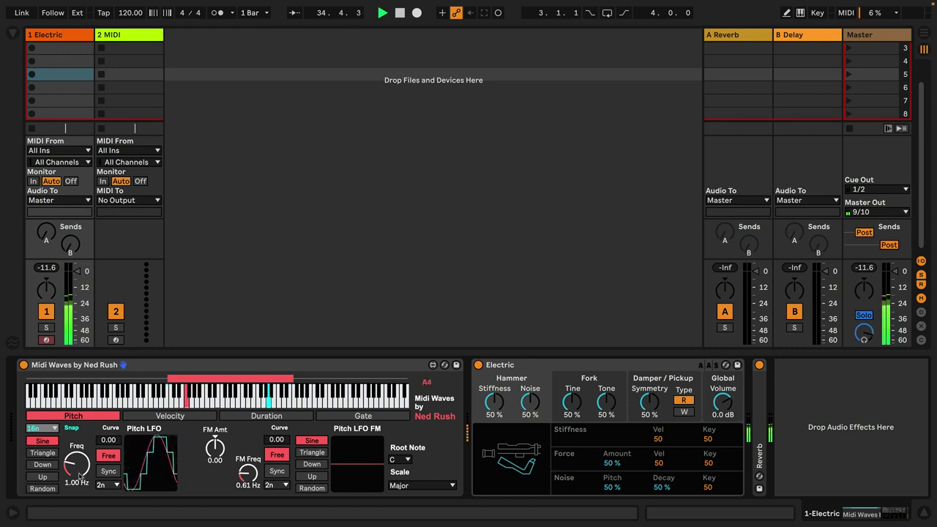
drag(77, 463, 77, 456)
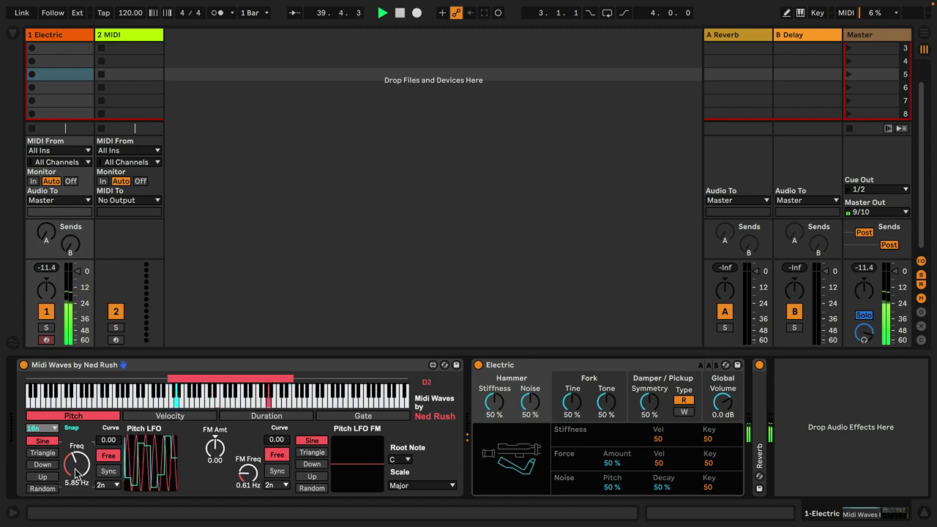
- Lower the Gate LFO frequency to 1.22 Hz, and with Midi Waves switched back on, raise it to about 4.57 Hz
click(348, 416)
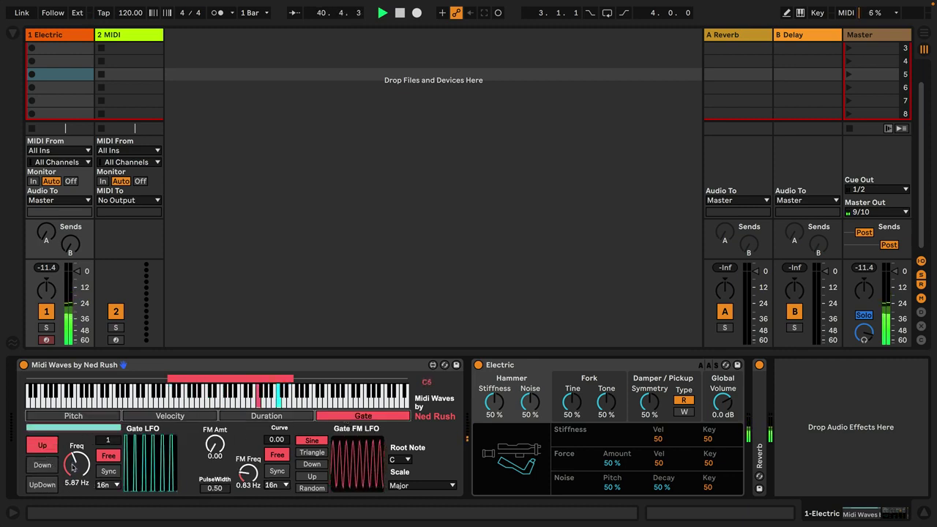
mouse_move(73, 468)
mouse_down()
mouse_move(73, 448)
mouse_move(73, 486)
mouse_up()
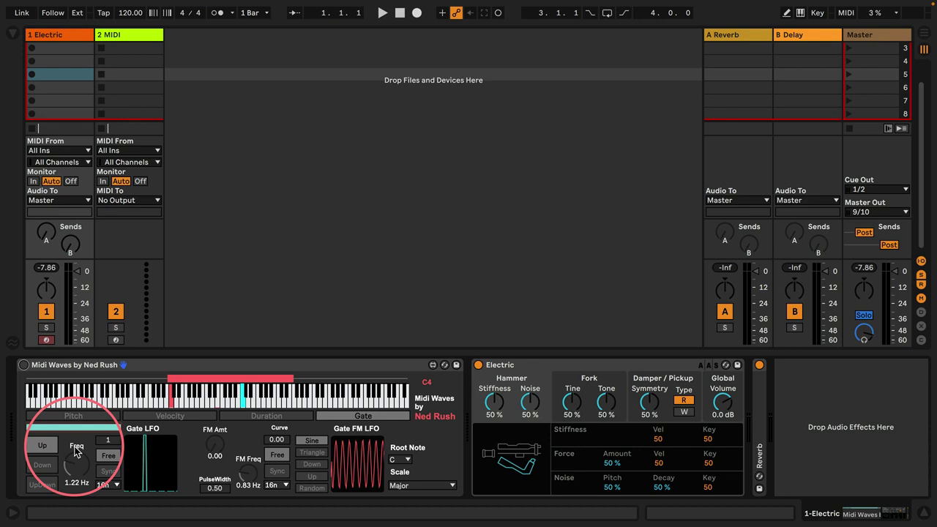
click(24, 364)
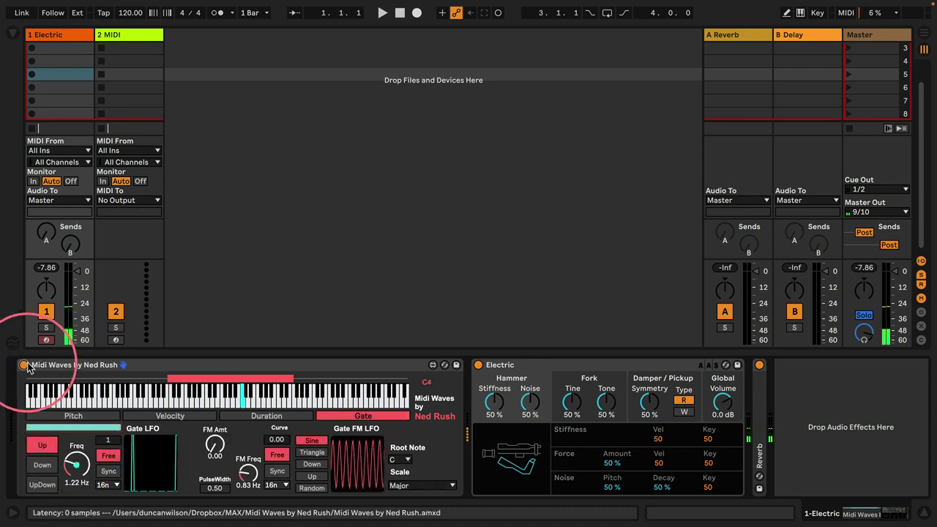
drag(68, 468, 72, 425)
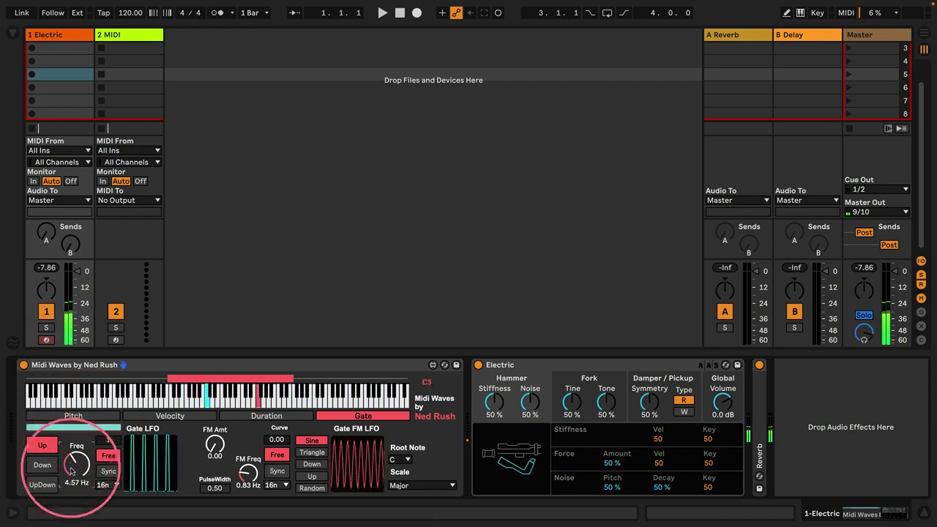
- Slow the Pitch LFO to 0.25 Hz and try narrow, high and nearly full note ranges, finishing with about two octaves mid-keyboard
click(85, 417)
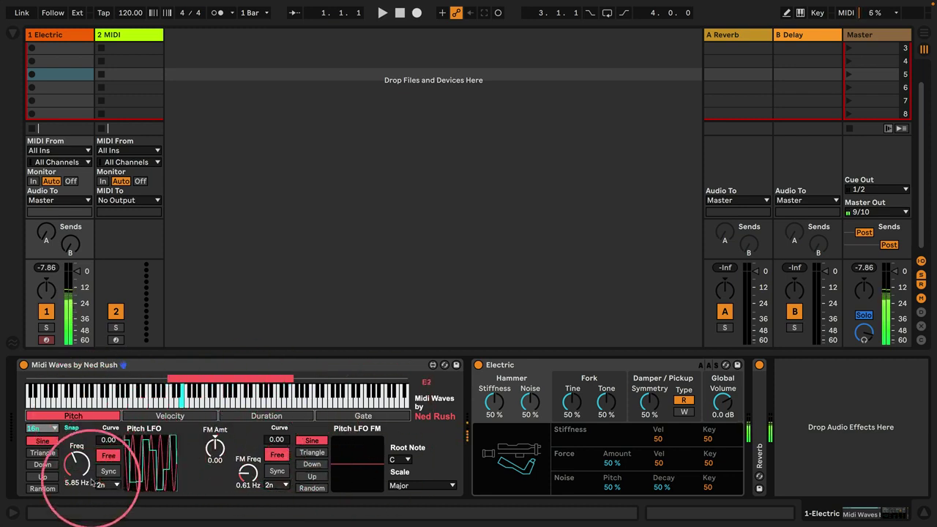
mouse_move(78, 458)
mouse_down()
mouse_move(68, 470)
mouse_move(55, 458)
mouse_move(69, 466)
mouse_up()
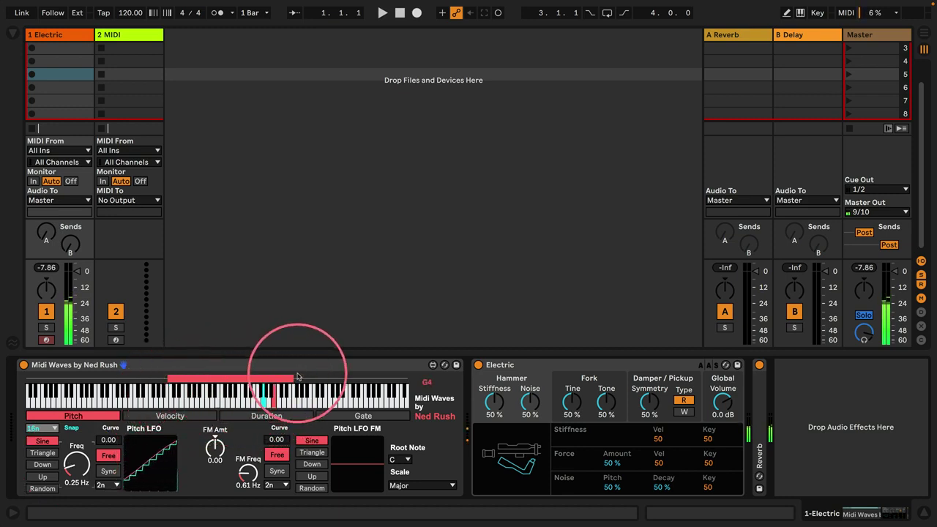
drag(164, 379, 207, 382)
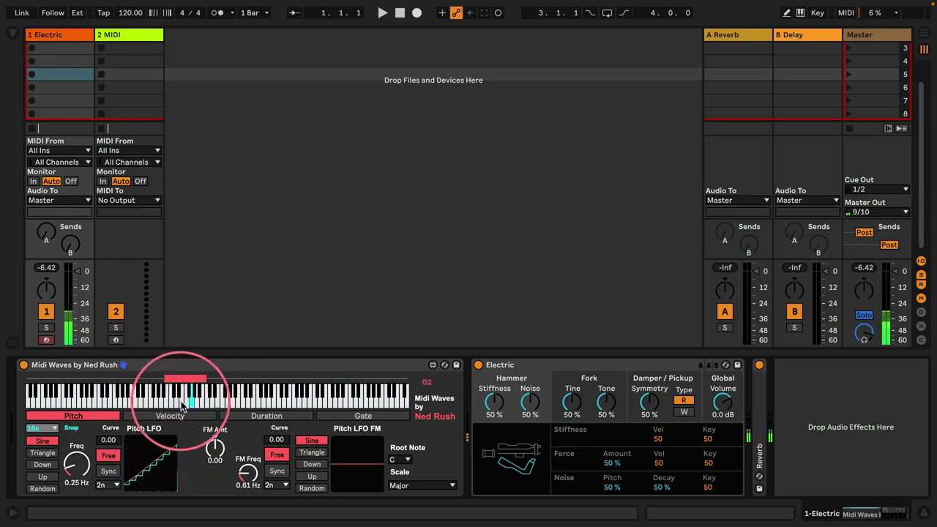
drag(183, 407, 324, 341)
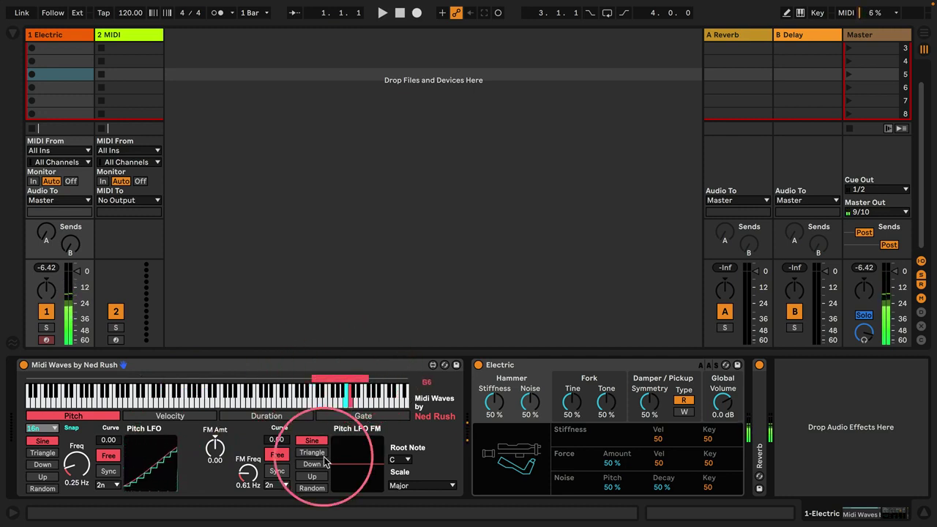
drag(38, 378, 395, 338)
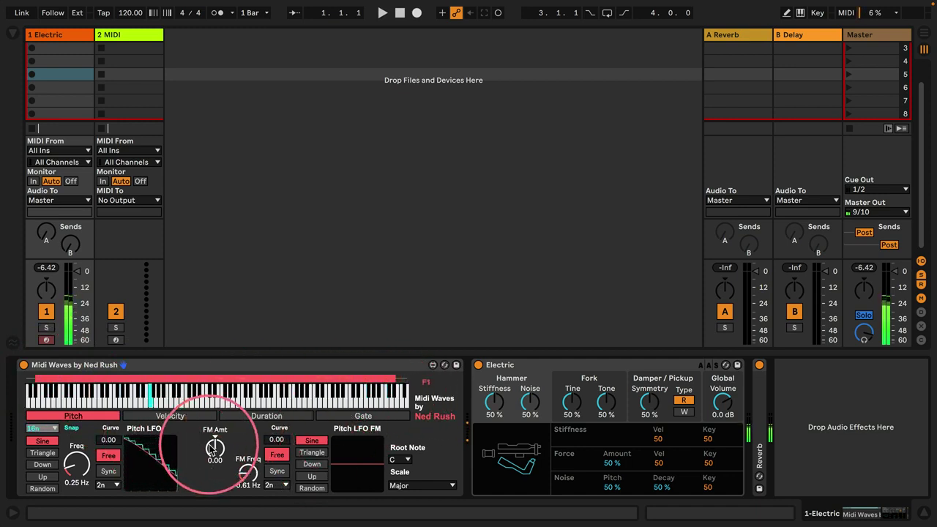
click(162, 377)
drag(161, 376, 238, 343)
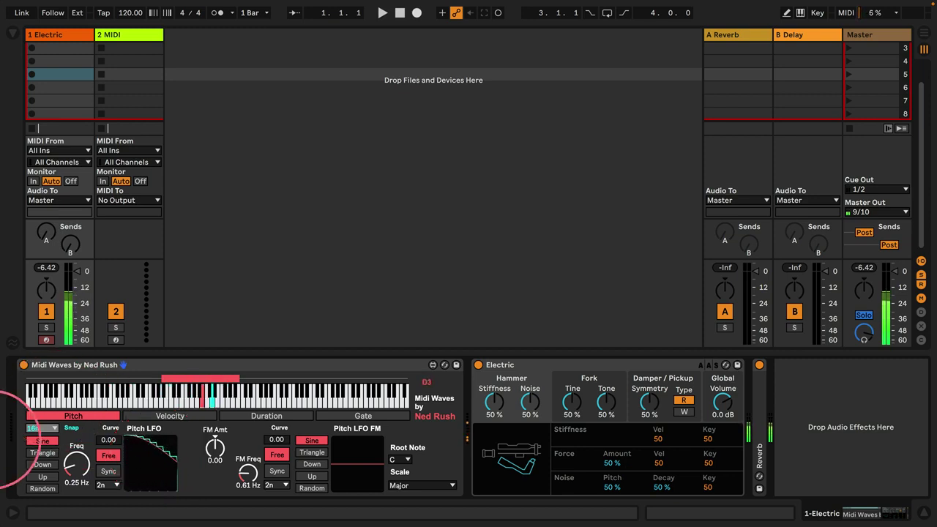
- Set the Pitch LFO's Snap value to 1n
click(52, 428)
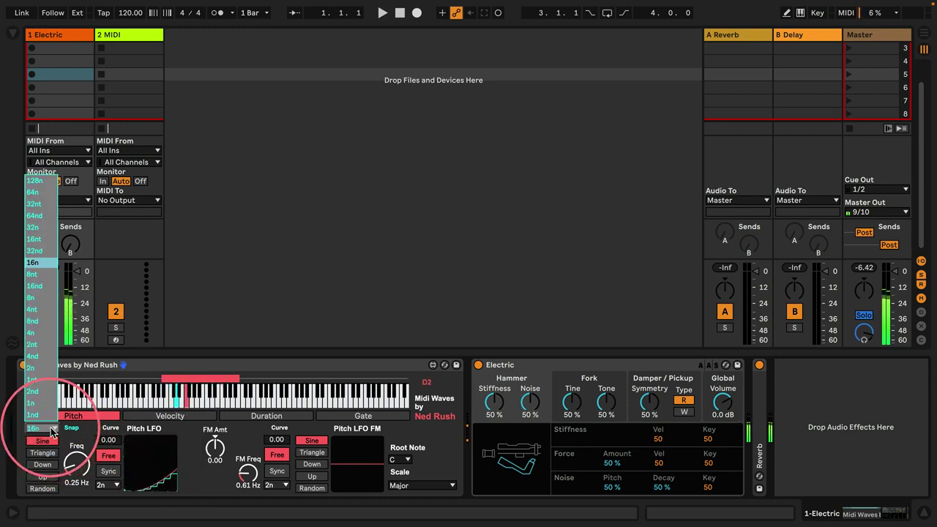
click(196, 480)
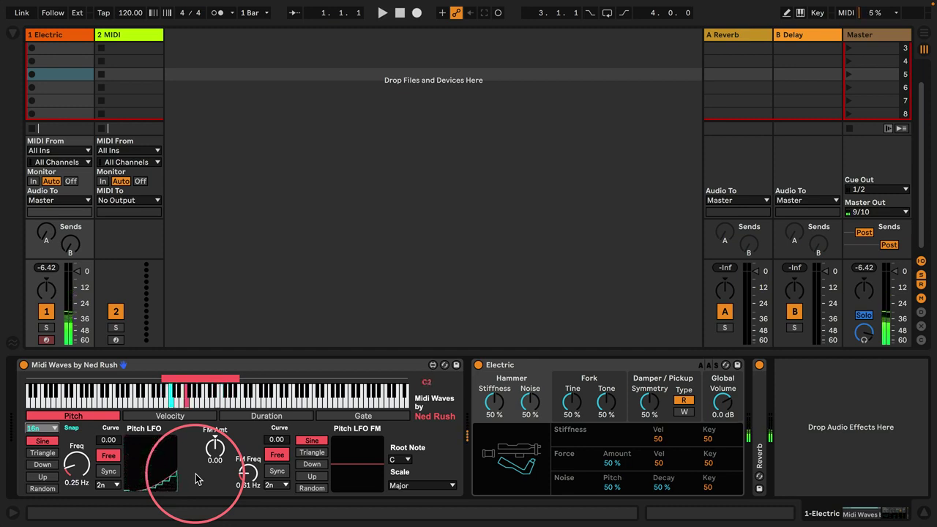
click(46, 430)
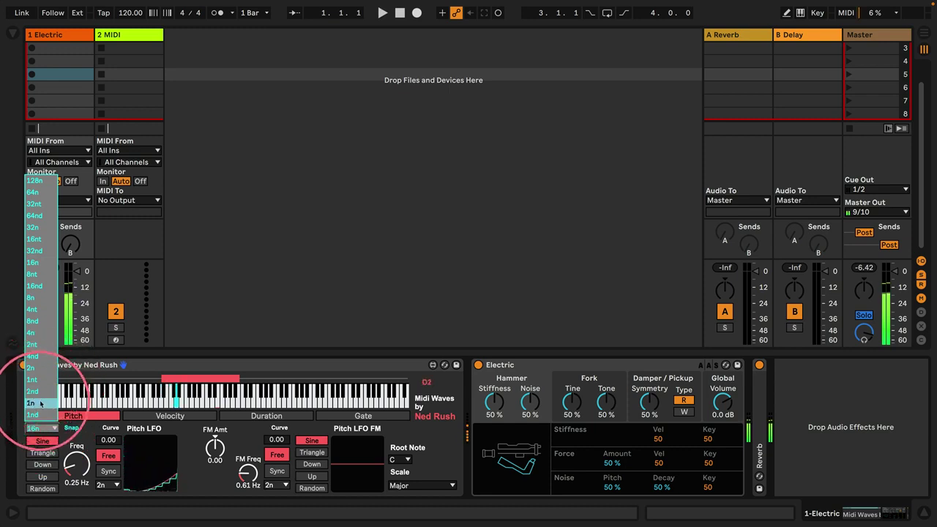
click(41, 403)
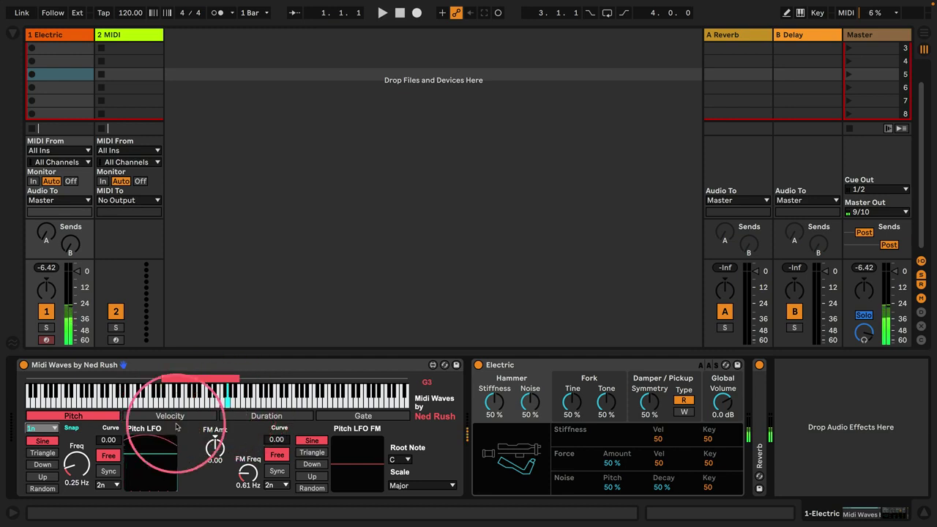
- Raise the Pitch LFO frequency to 2.79 Hz and set its Snap value to 16n
drag(91, 472, 72, 452)
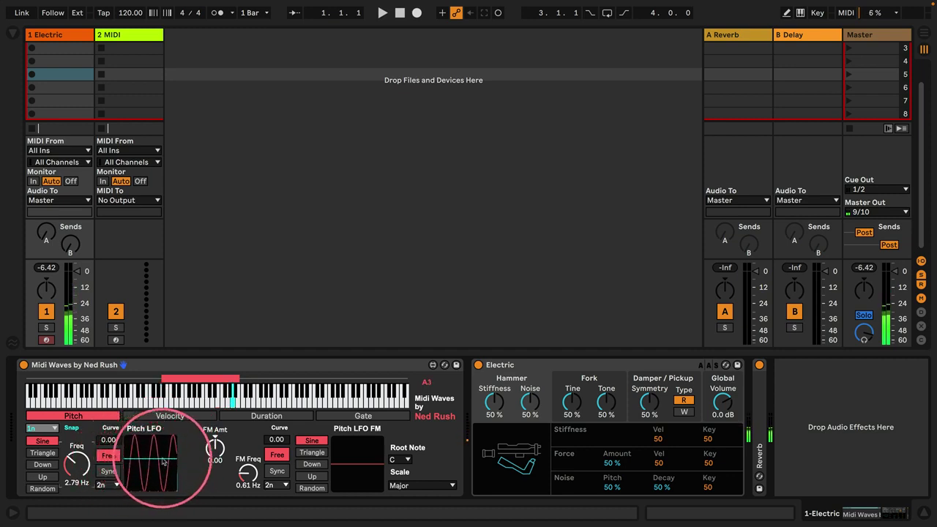
click(40, 428)
click(45, 263)
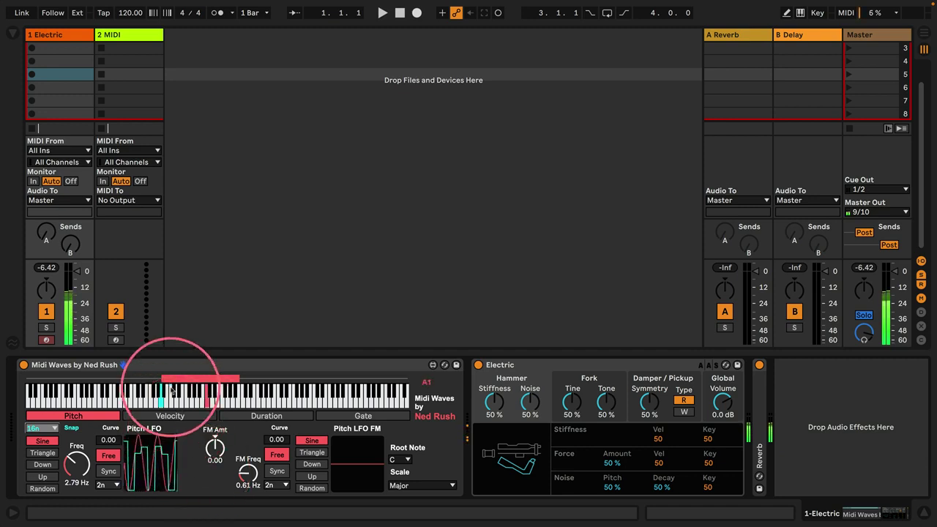
- Widen the note range to about four octaves and try Pitch LFO frequencies of 0.11 Hz, 8.73 Hz and 0.31 Hz
drag(167, 377, 321, 381)
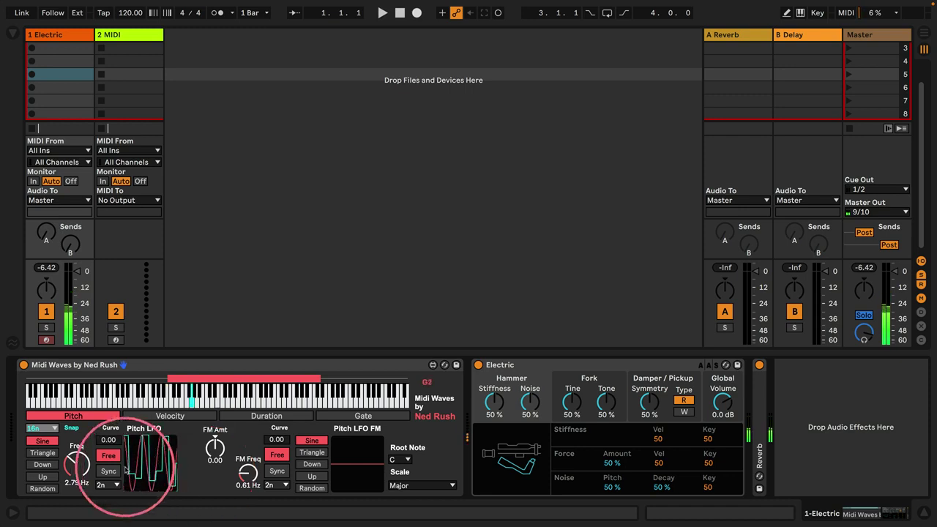
drag(76, 462, 64, 473)
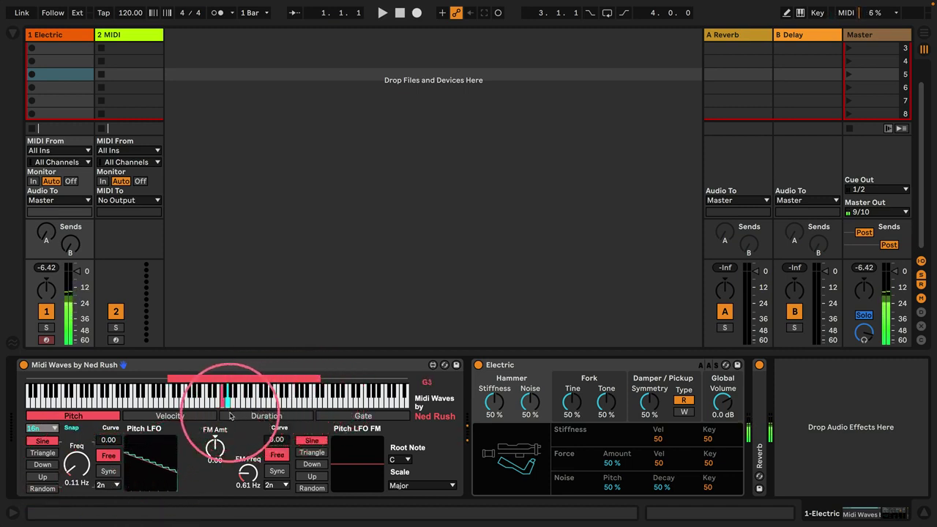
drag(73, 469, 62, 447)
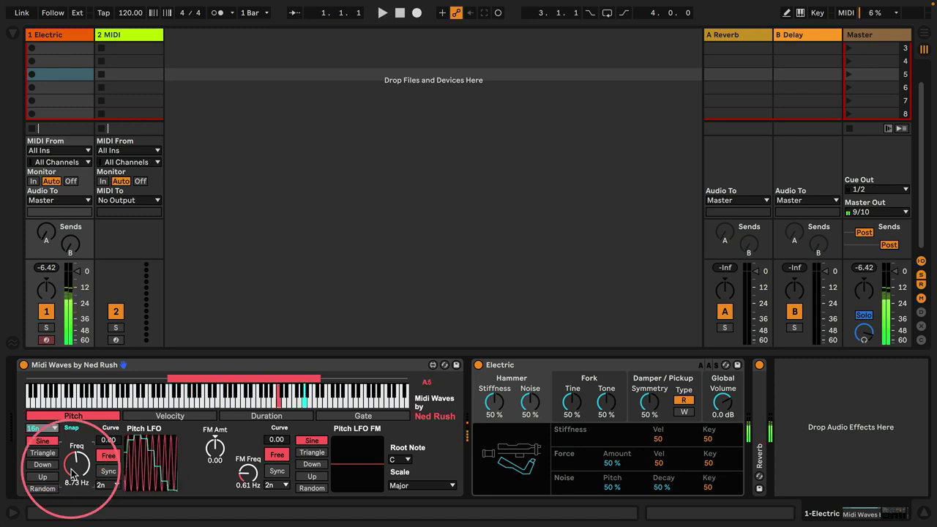
scroll(73, 472, down, 10)
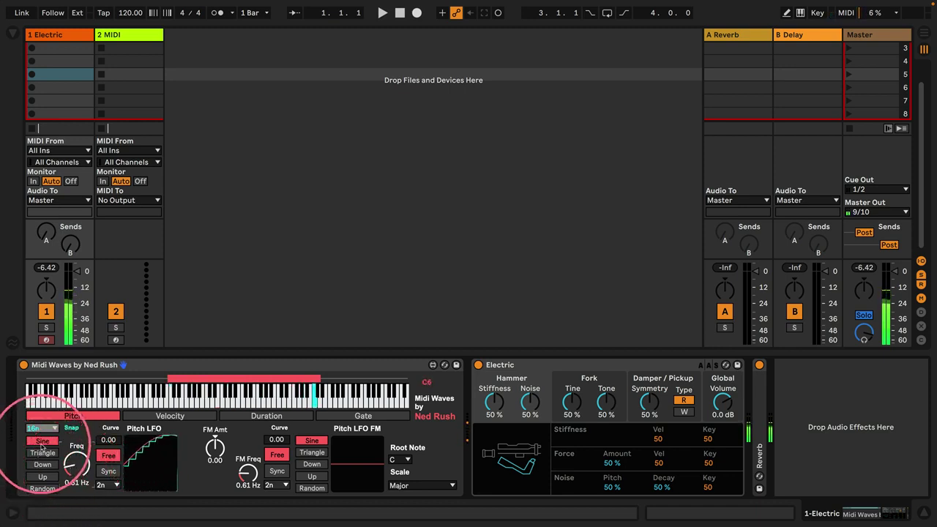
- Try the Triangle and Down waveforms on the Pitch LFO, varying the Down wave's frequency between about 5.50 Hz and 0.11 Hz
click(42, 453)
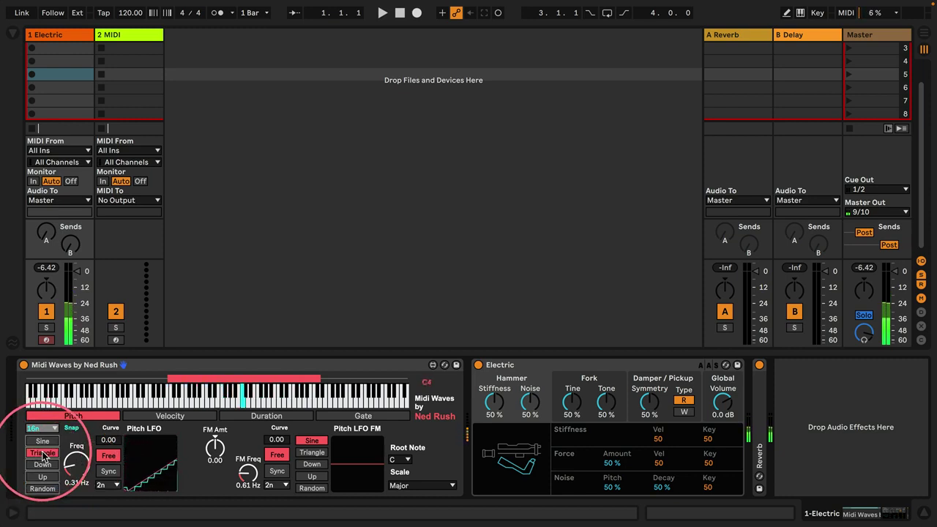
click(43, 465)
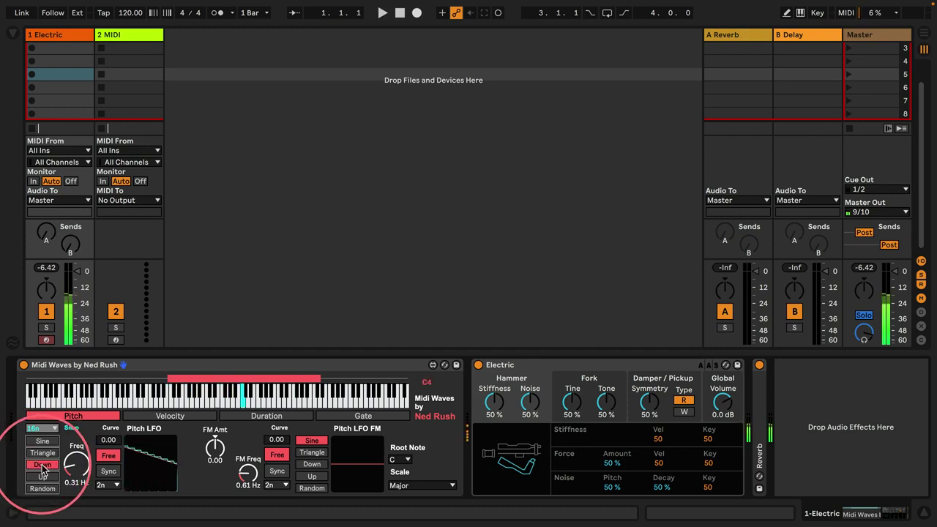
mouse_move(70, 458)
mouse_down()
mouse_move(63, 443)
mouse_move(64, 453)
mouse_up()
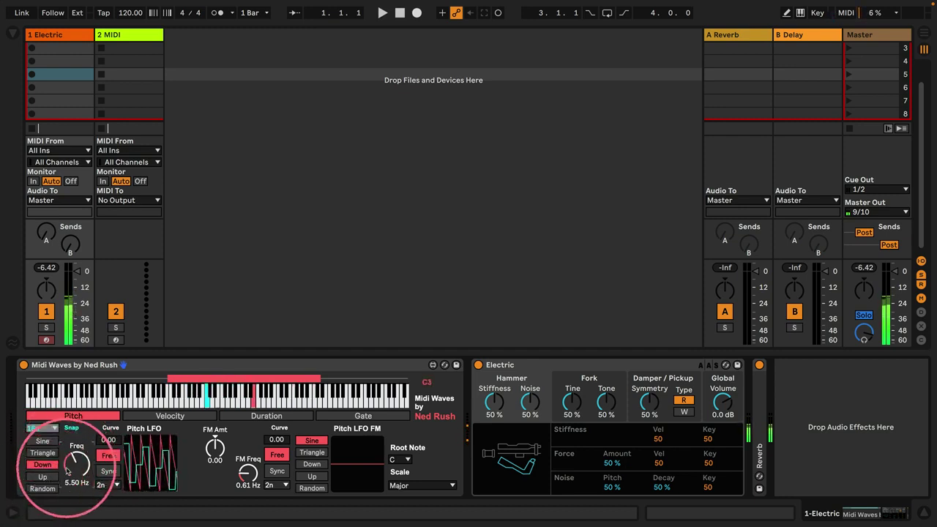
drag(67, 472, 66, 505)
- Try the Pitch LFO's Up waveform at about 0.60 Hz and its Random waveform at about 4.85 Hz
click(42, 477)
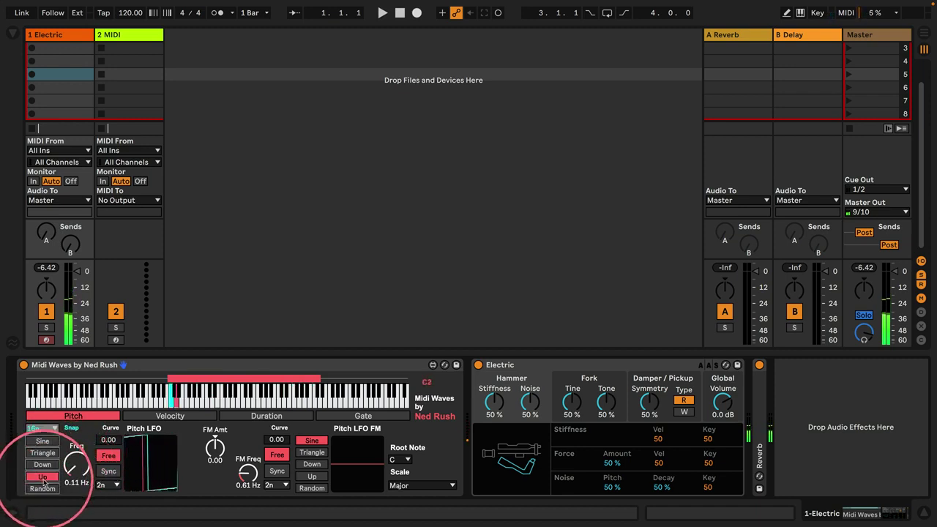
mouse_move(71, 472)
mouse_down()
mouse_move(51, 461)
mouse_move(65, 458)
mouse_up()
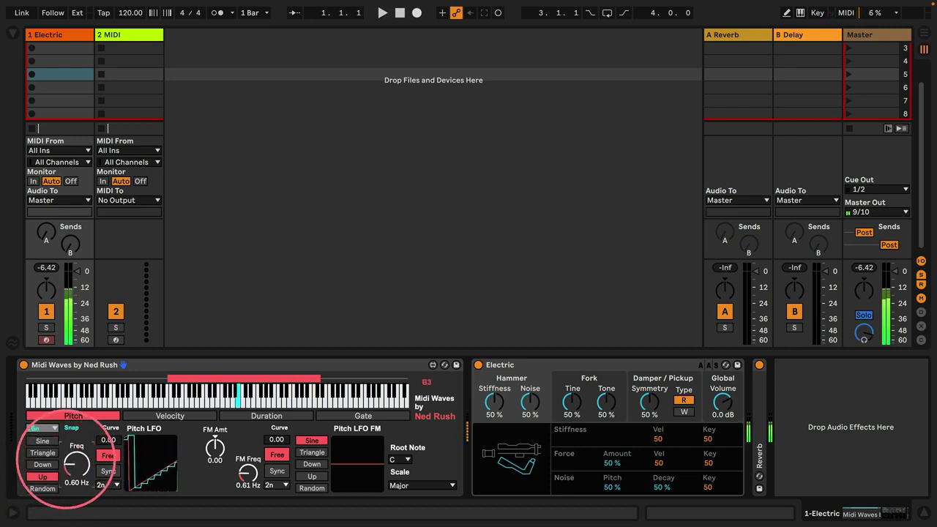
click(42, 488)
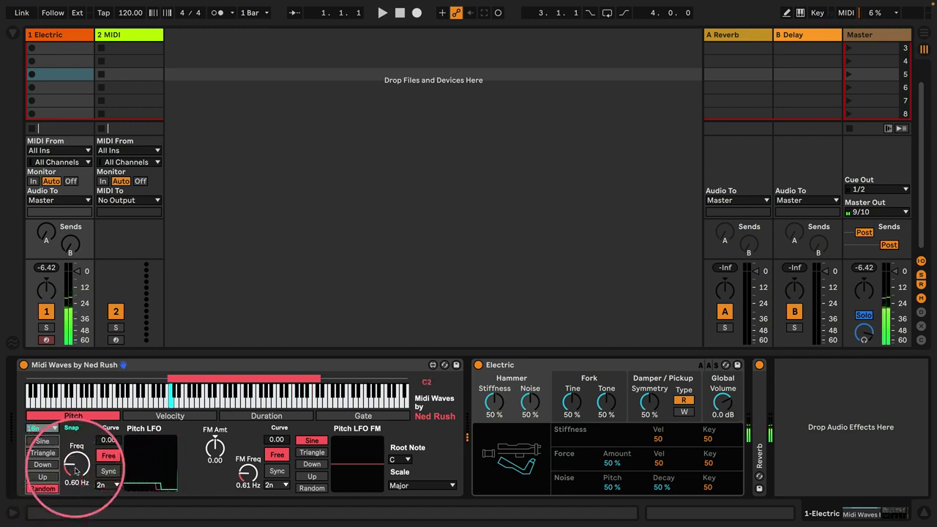
mouse_move(76, 472)
mouse_down()
mouse_move(66, 446)
mouse_move(71, 455)
mouse_up()
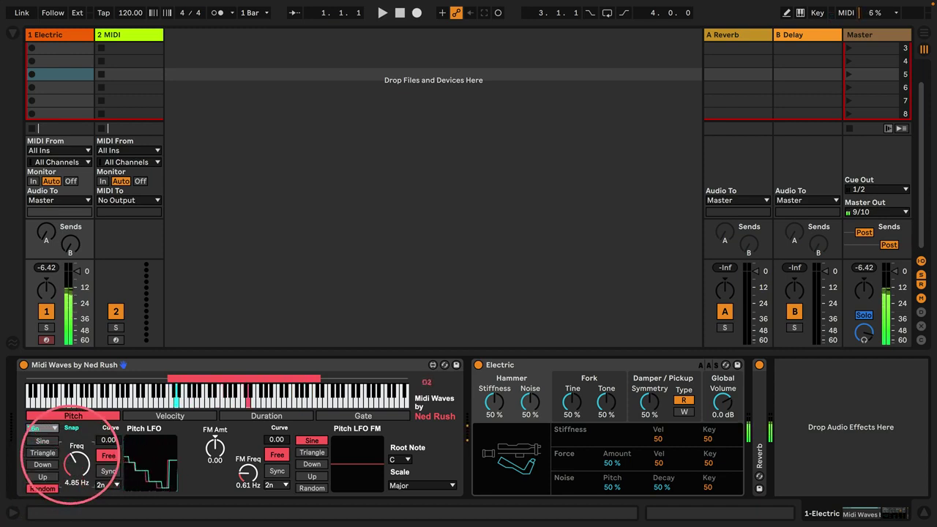
- Set the Pitch LFO to a Triangle waveform in Sync mode and start the transport
click(42, 453)
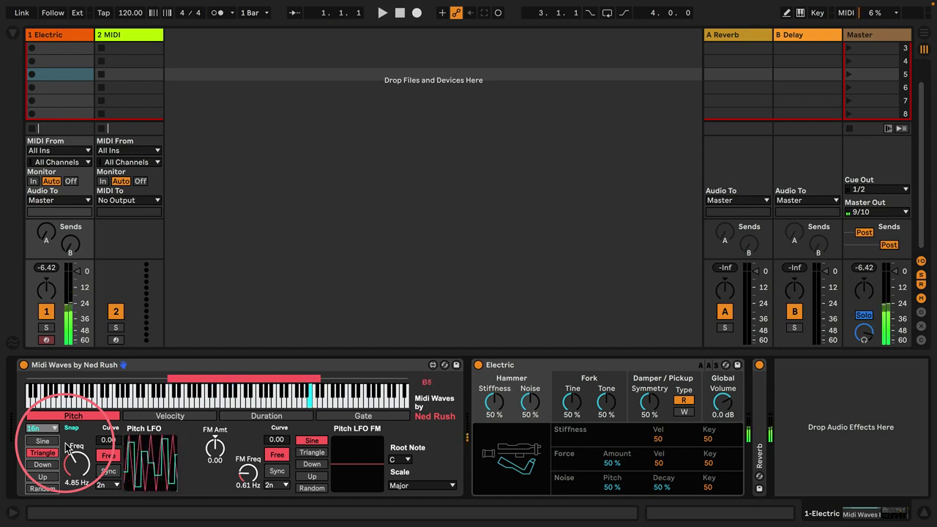
click(108, 470)
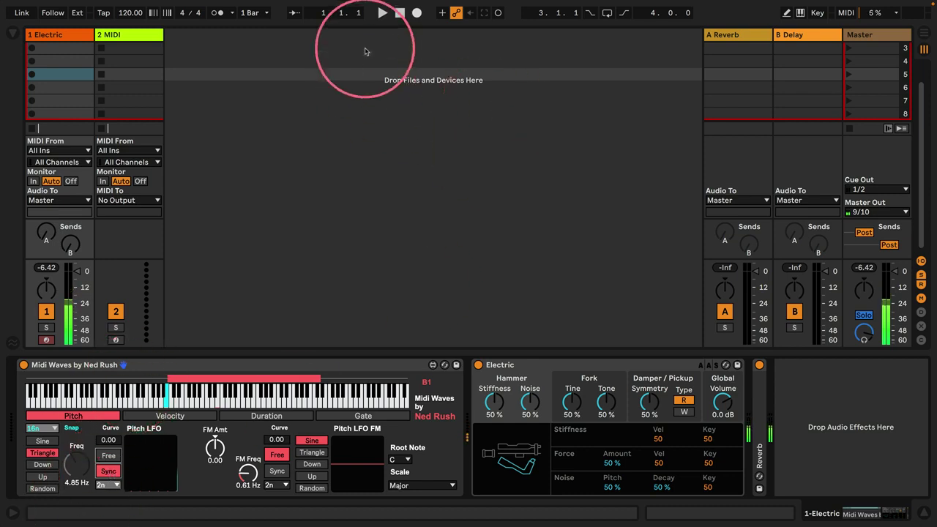
click(382, 12)
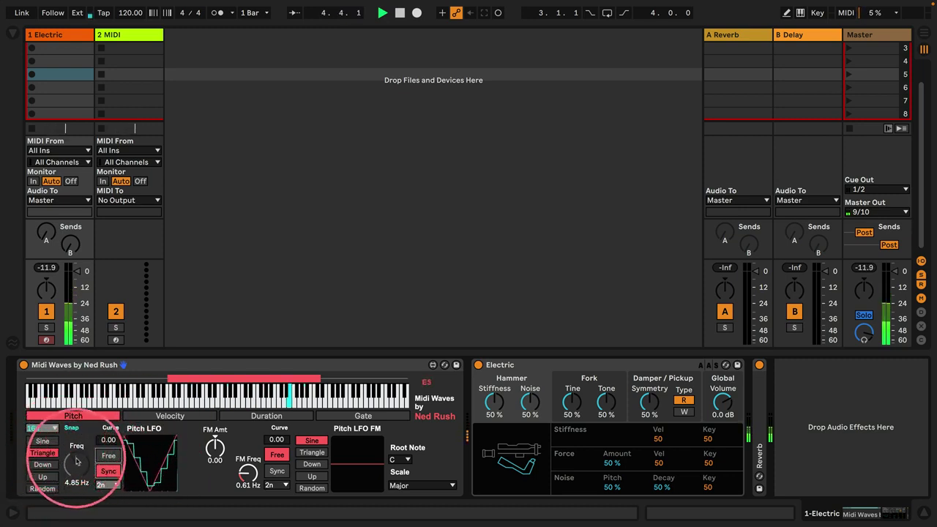
- Set the Pitch LFO's sync rate to 16n
click(106, 485)
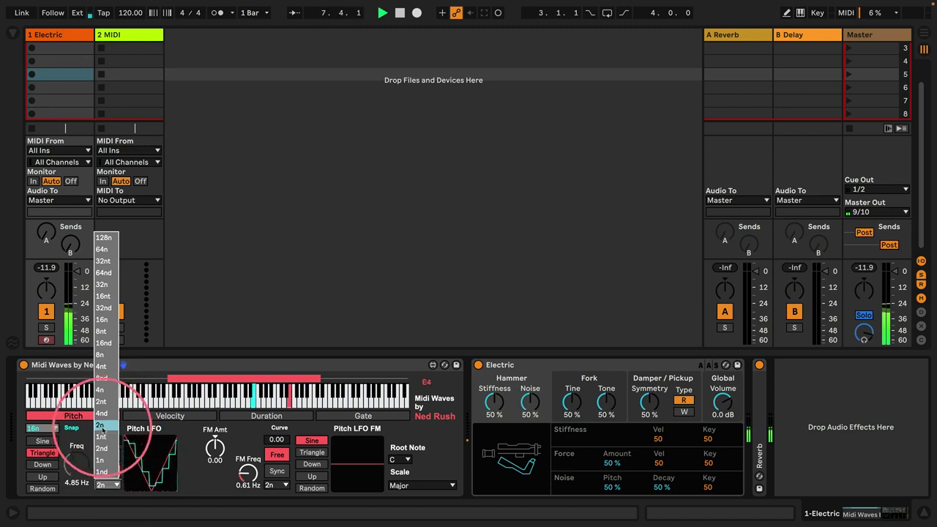
click(110, 320)
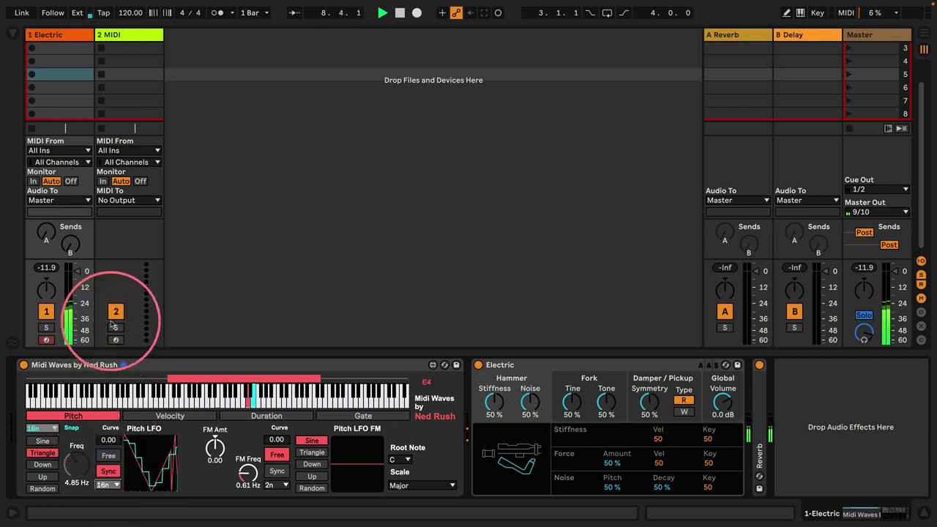
click(162, 503)
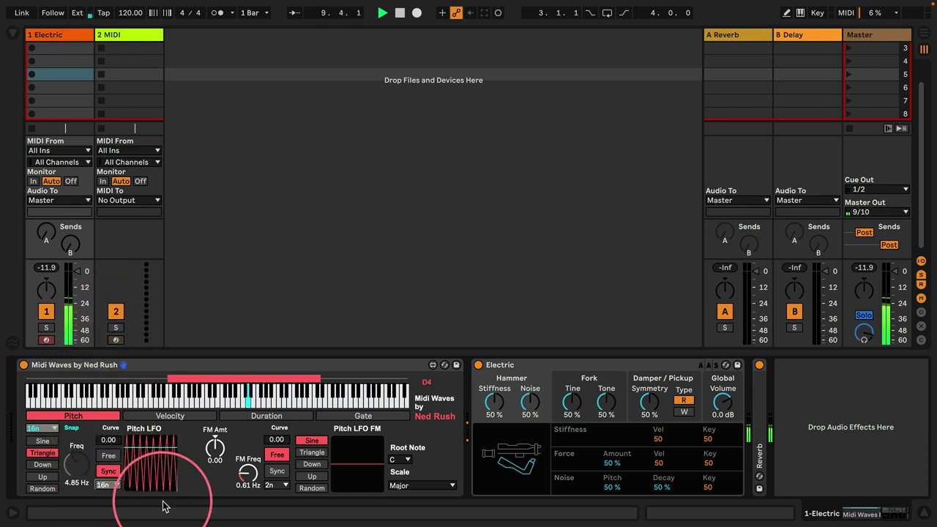
- Try the Pitch LFO with its snap at 2n and its sync rate at 1n
click(42, 428)
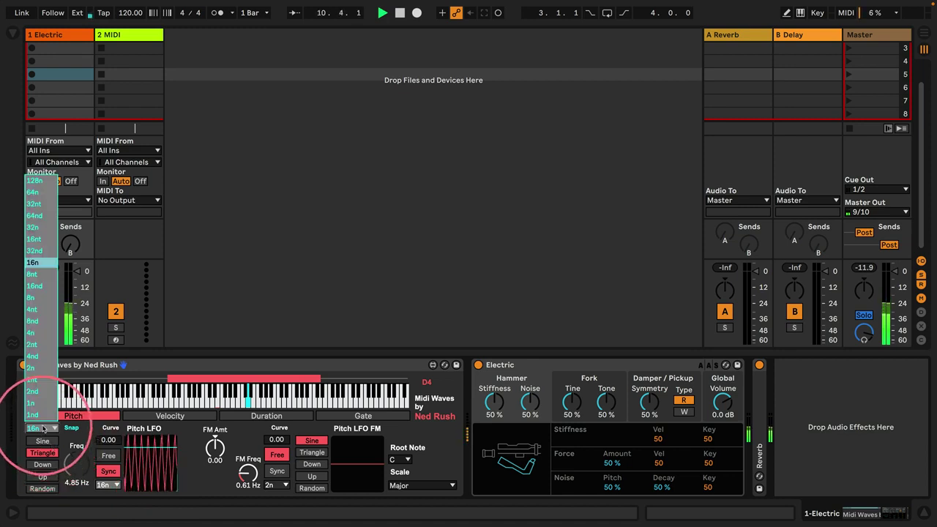
click(33, 367)
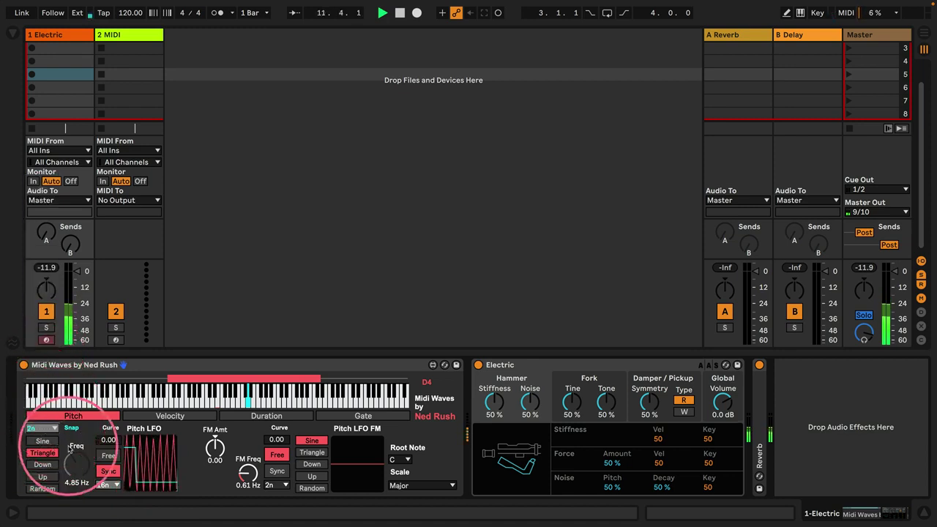
click(107, 484)
click(107, 387)
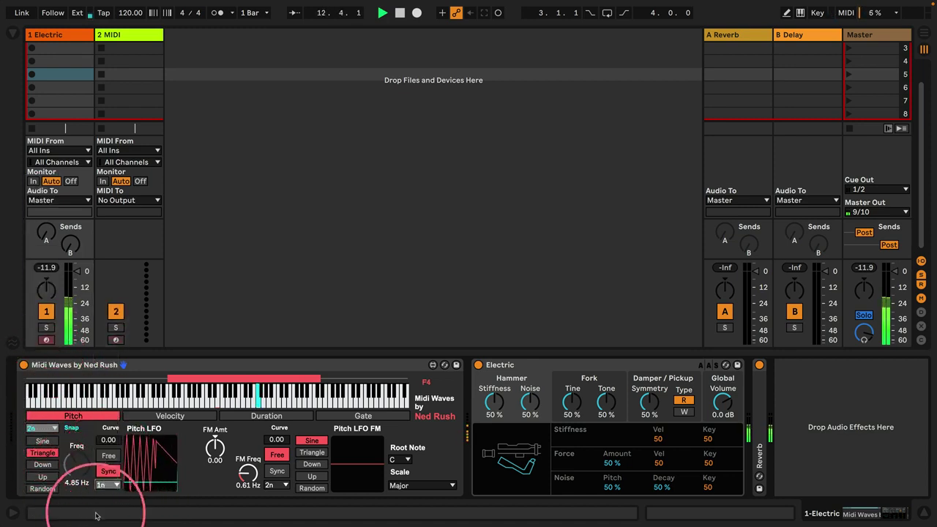
- Set the Pitch LFO's snap to 32n and run its Random waveform at a 16n sync rate
click(41, 428)
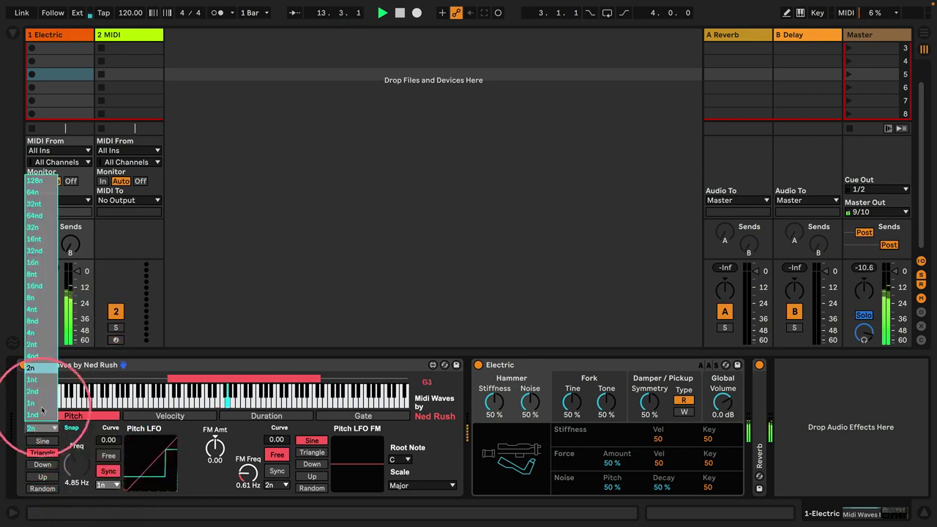
click(36, 228)
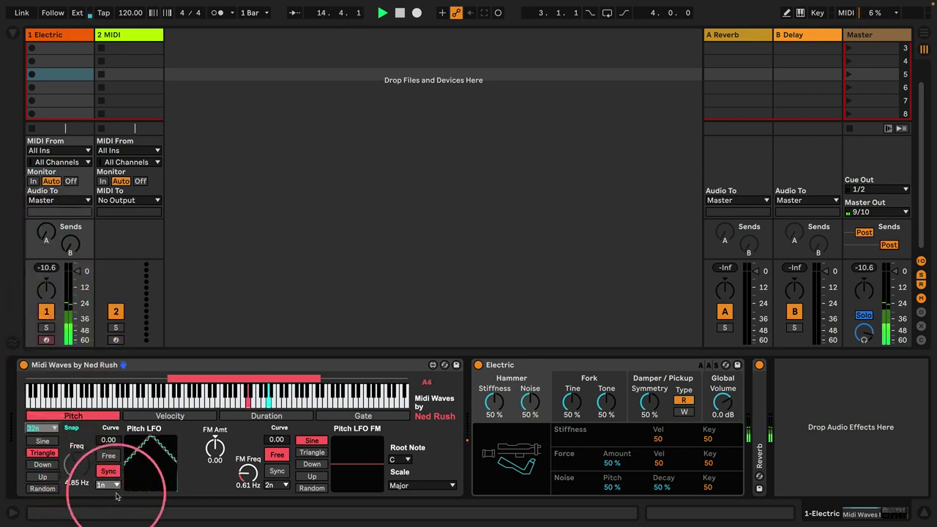
click(42, 476)
click(43, 488)
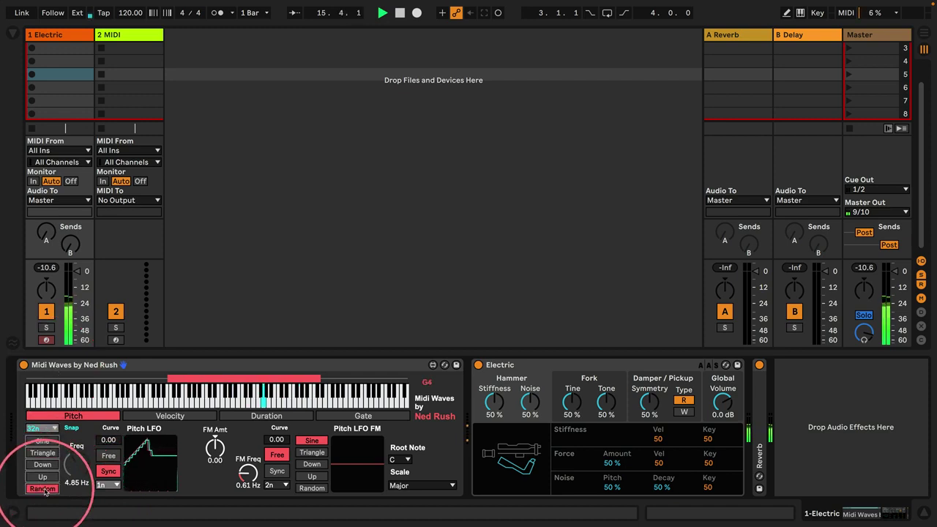
click(106, 484)
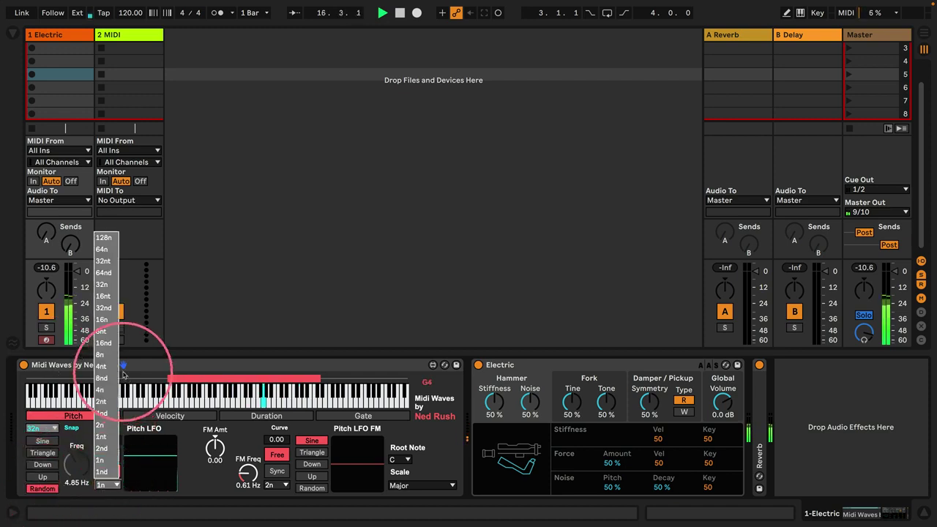
click(105, 321)
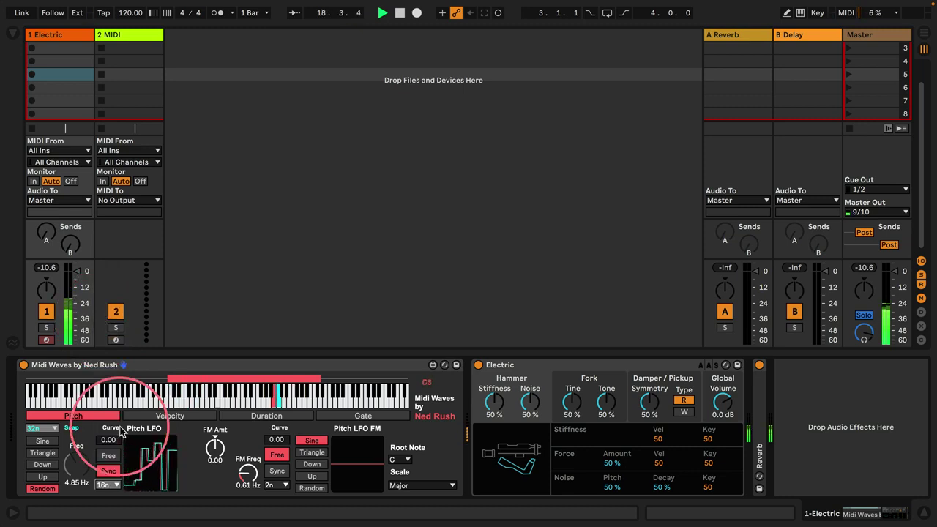
- Switch the Pitch LFO to Free mode at about 0.60 Hz with a Sine waveform and 16n snap
click(108, 455)
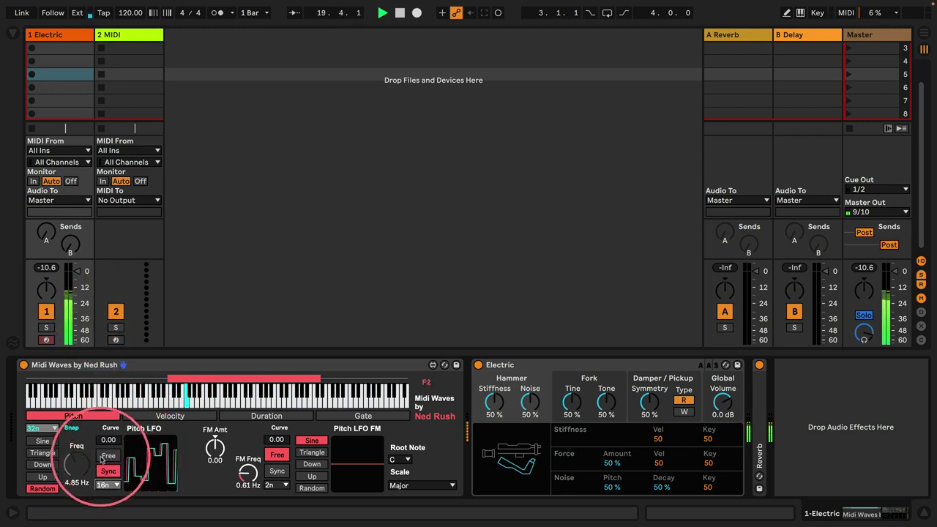
drag(75, 466, 75, 485)
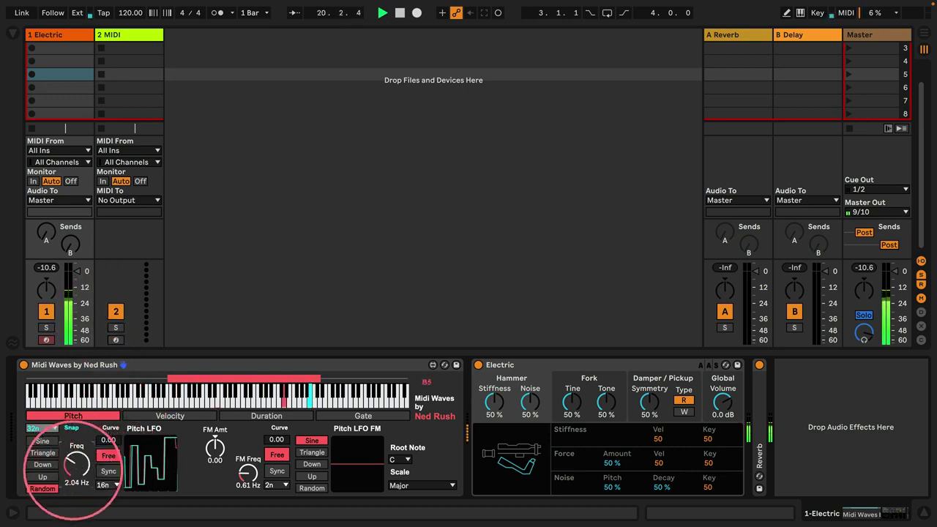
click(43, 441)
click(40, 428)
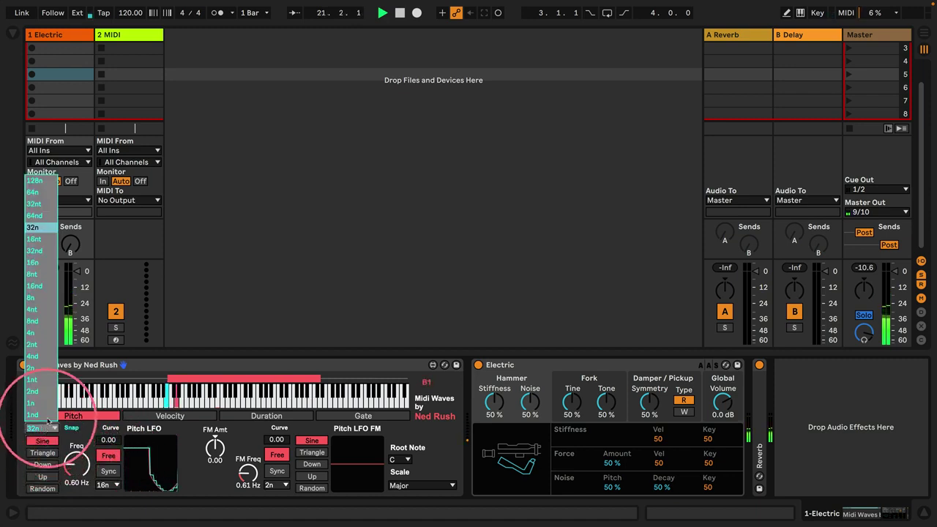
click(32, 262)
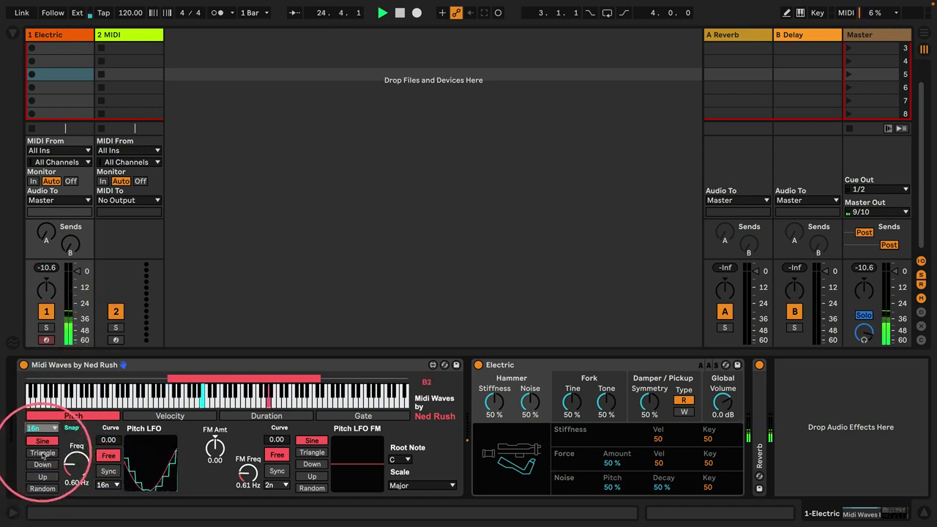
- Try the Pitch LFO's curve on the Triangle waveform up to about 0.55 and on the Down waveform at about 0.74
click(43, 452)
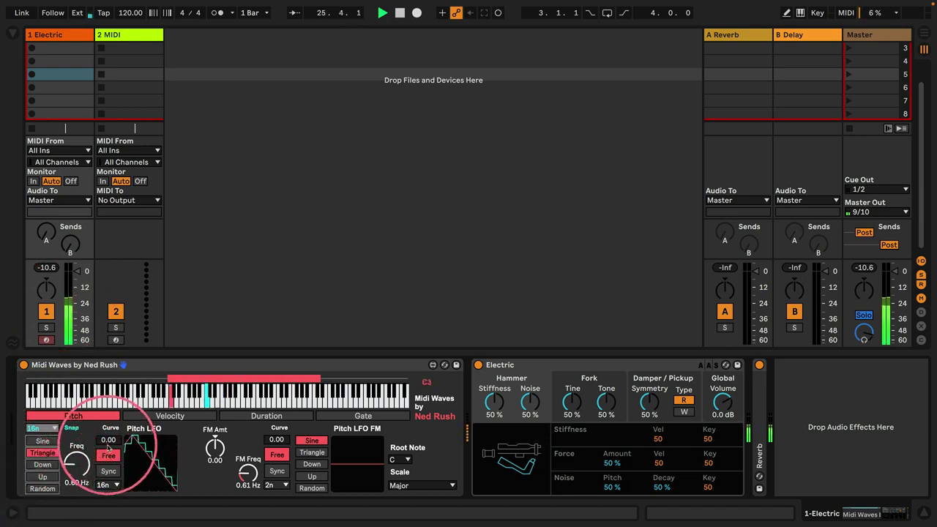
drag(108, 439, 108, 427)
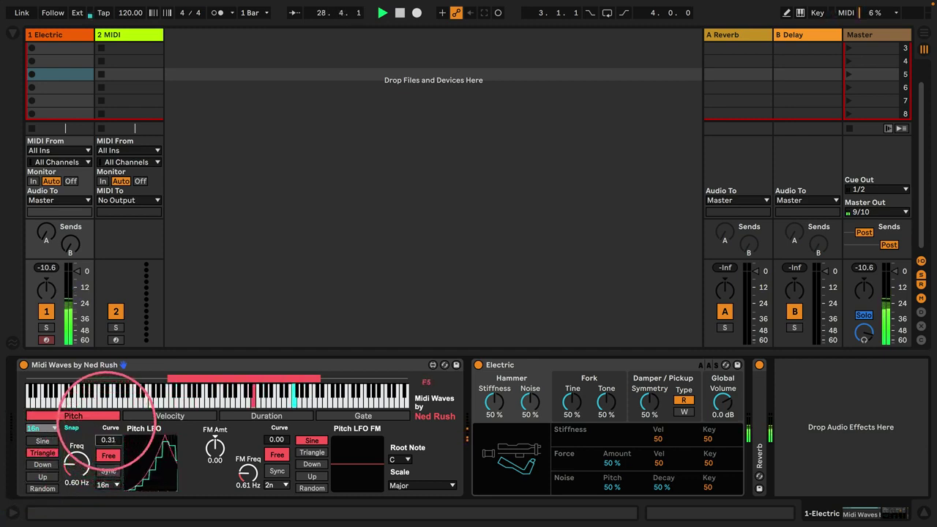
drag(109, 426, 108, 422)
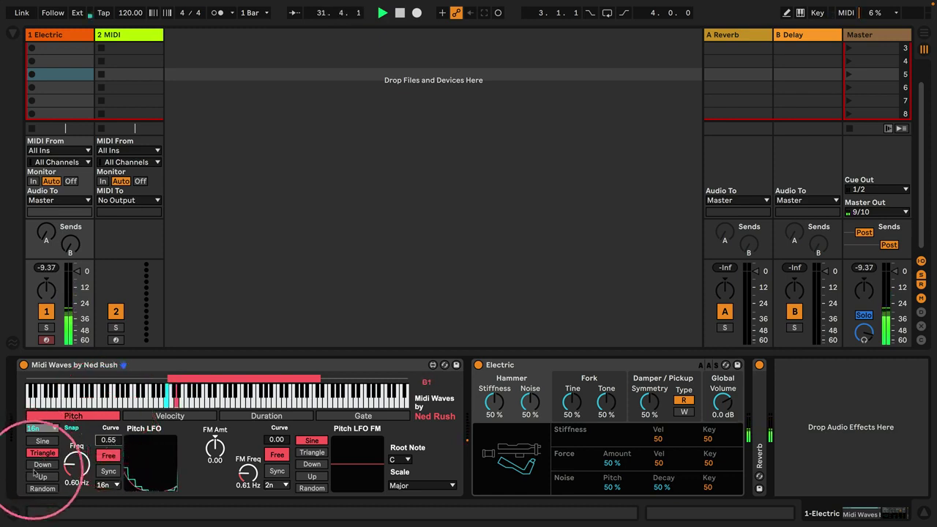
click(41, 465)
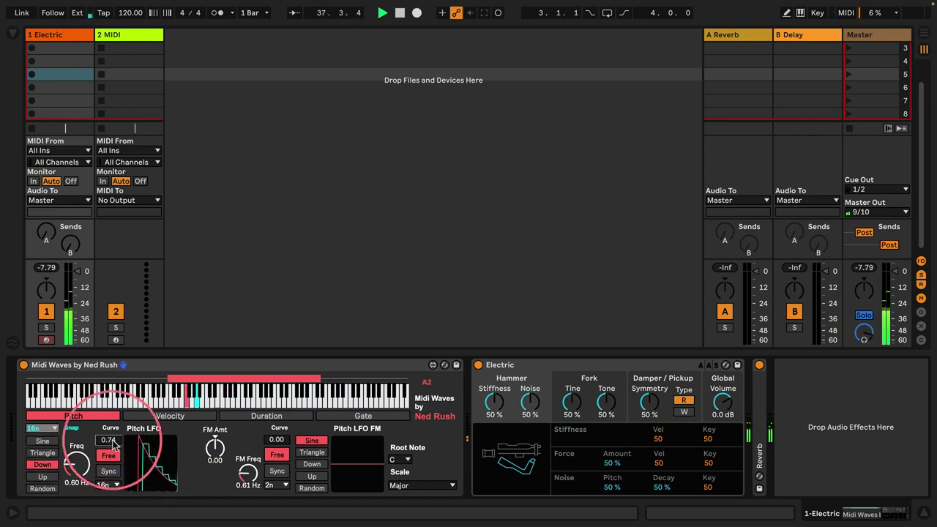
- Return the Pitch LFO to a Triangle waveform with a 0.00 curve and slow its frequency to about 0.13 Hz
click(43, 452)
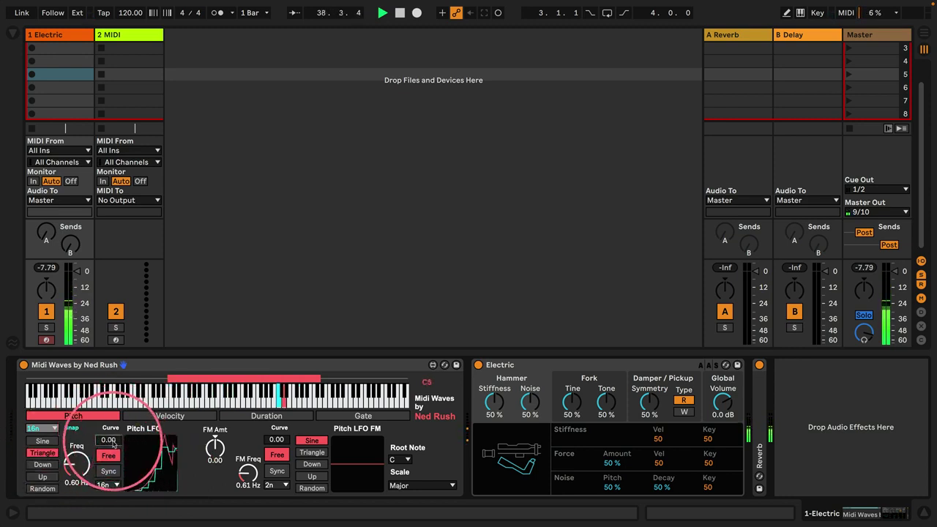
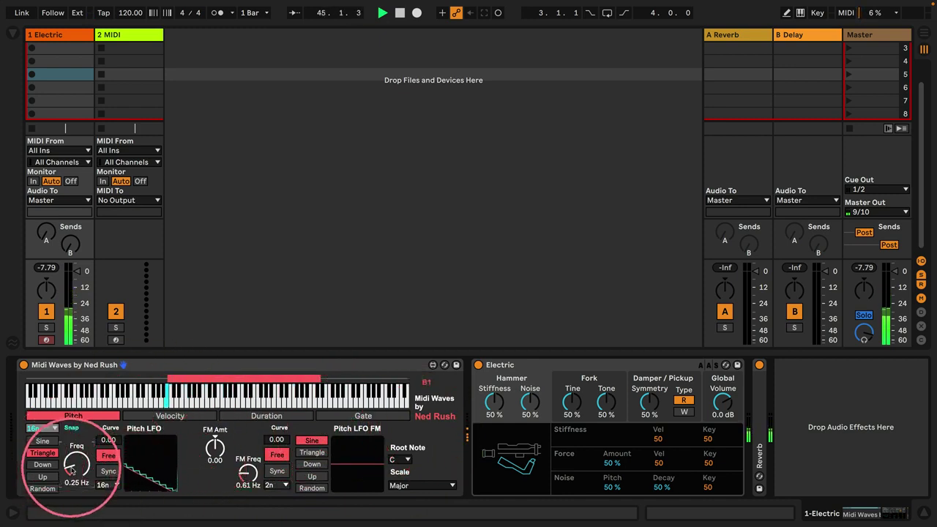
drag(71, 470, 72, 493)
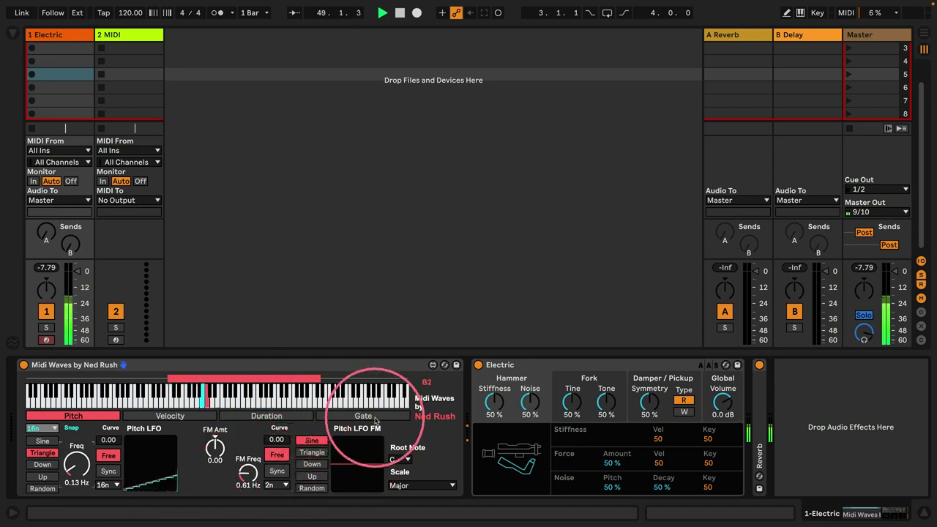
- Modulate the Pitch LFO with a Down FM waveform at about 2.05 Hz and an FM amount of about 0.24
drag(248, 477, 246, 448)
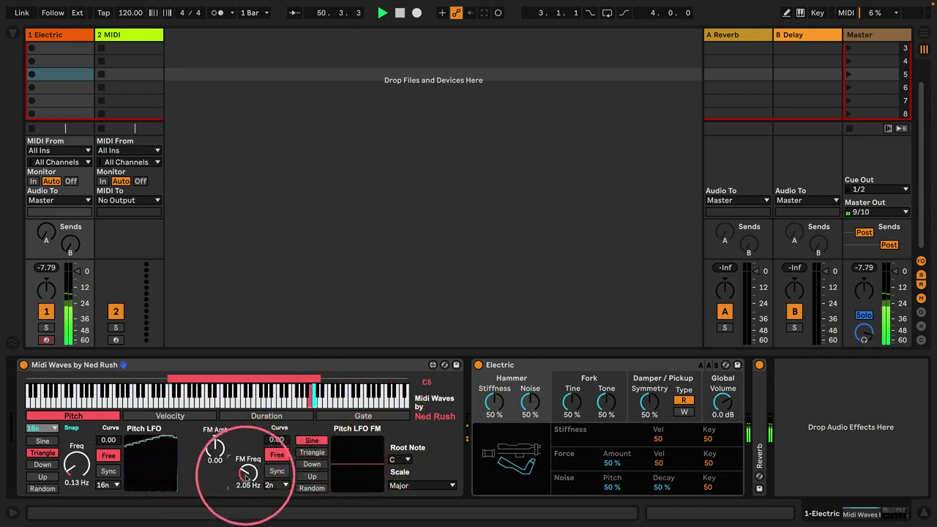
click(313, 466)
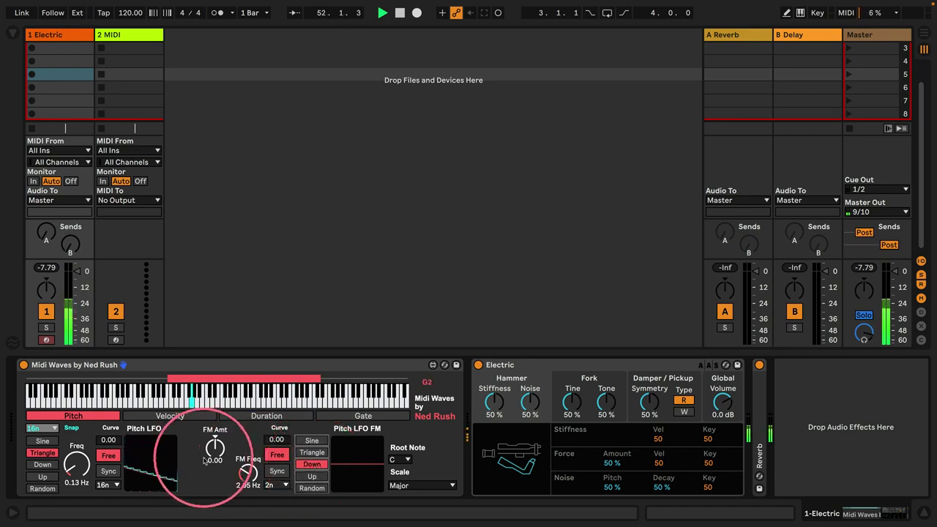
drag(215, 451, 214, 442)
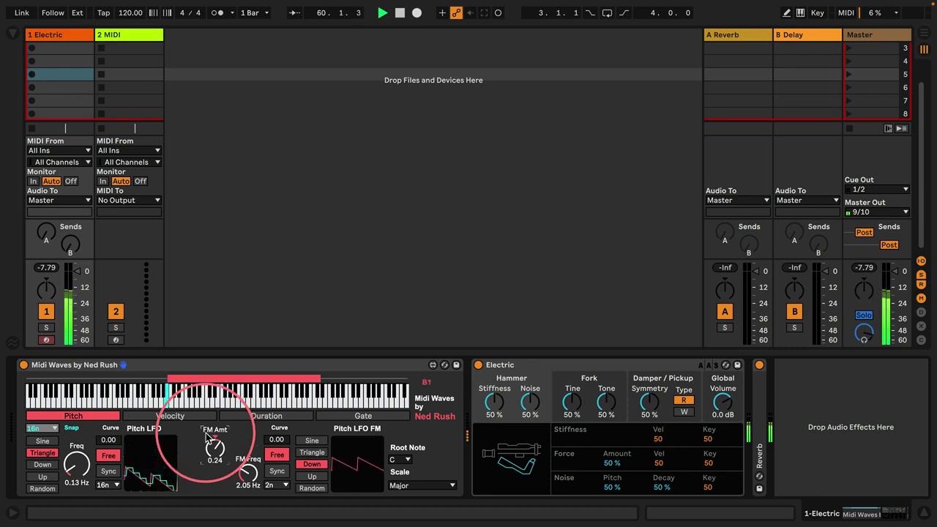
- Raise the FM frequency to about 5.53 Hz, slow the Pitch LFO to 0.10 Hz, and try FM amounts of about 0.46 and 0.13
drag(248, 473, 242, 455)
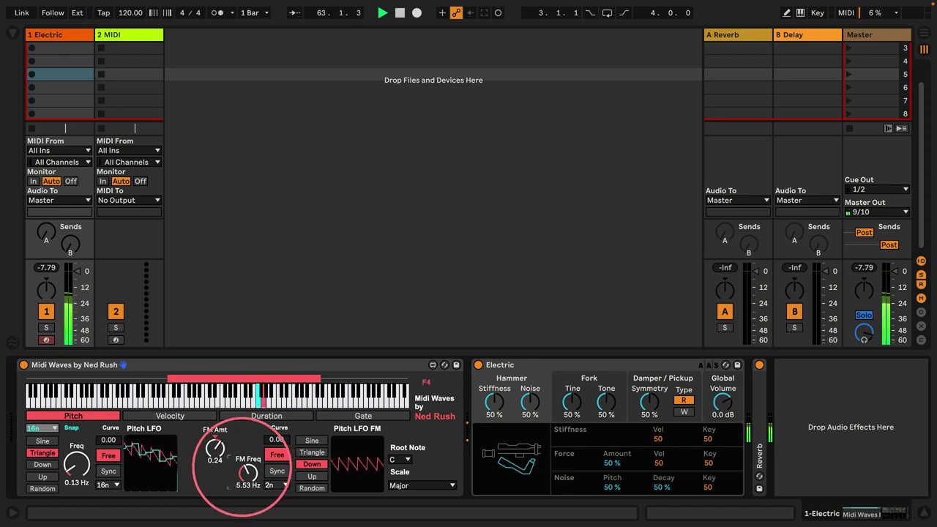
drag(212, 449, 214, 443)
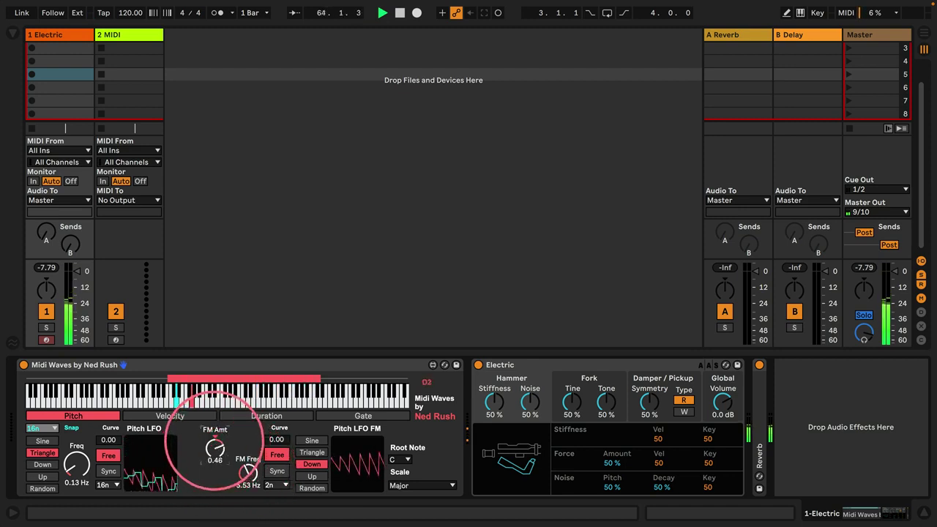
drag(76, 464, 71, 473)
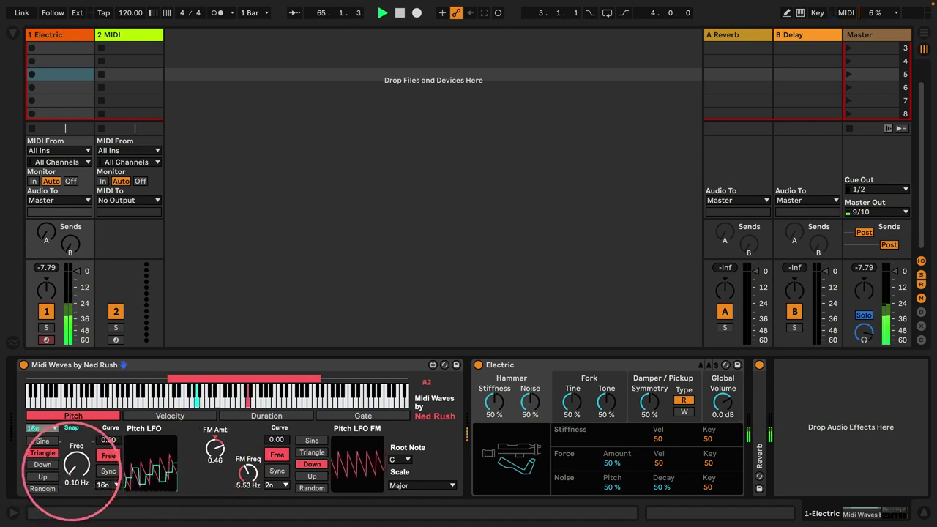
drag(213, 450, 210, 459)
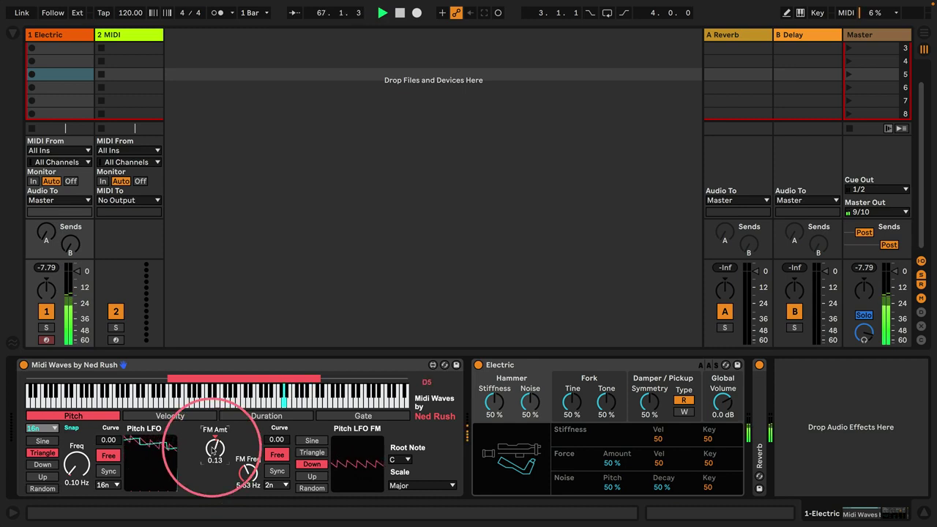
- Vary the Pitch LFO's FM frequency between about 1.34 Hz and 4.87 Hz
drag(246, 468, 248, 480)
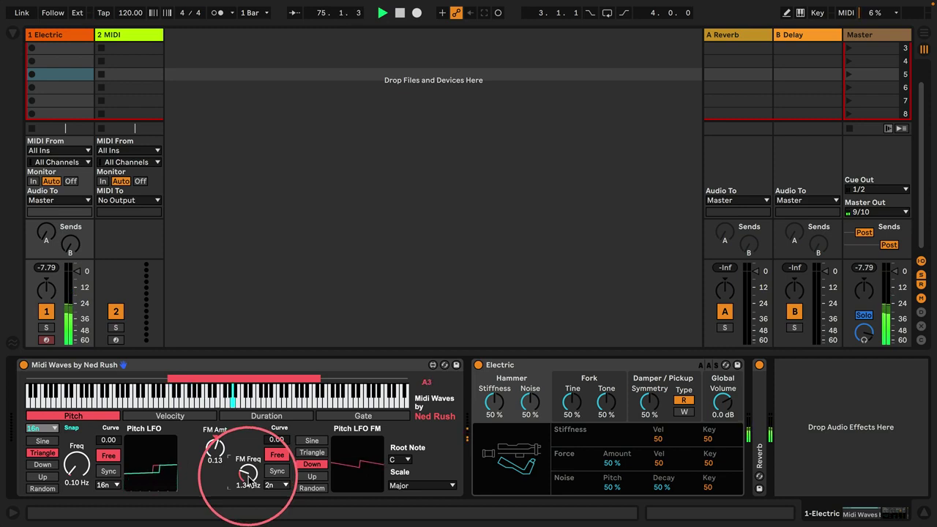
drag(249, 479, 249, 461)
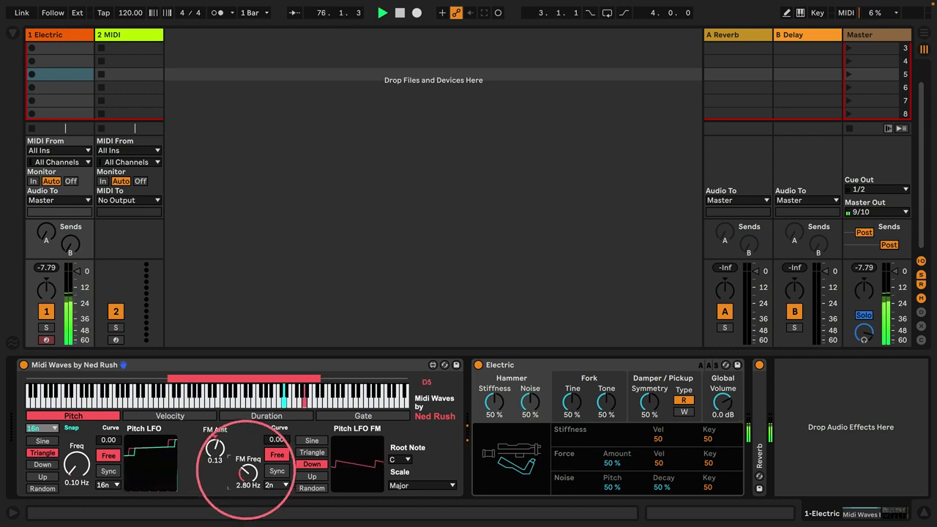
drag(73, 461, 68, 466)
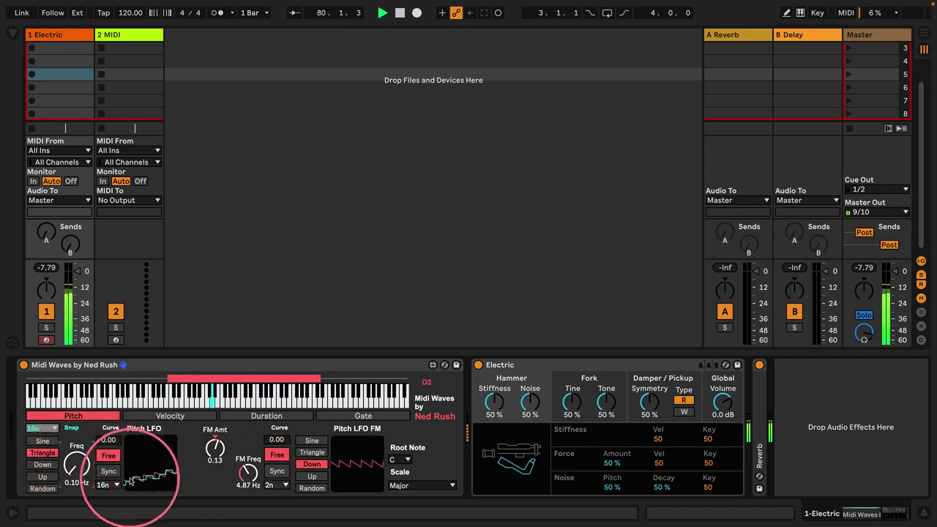
- Set the Pitch LFO's FM waveform to Random at about 13.8 Hz with 64n snap, and adjust the FM amount
click(312, 487)
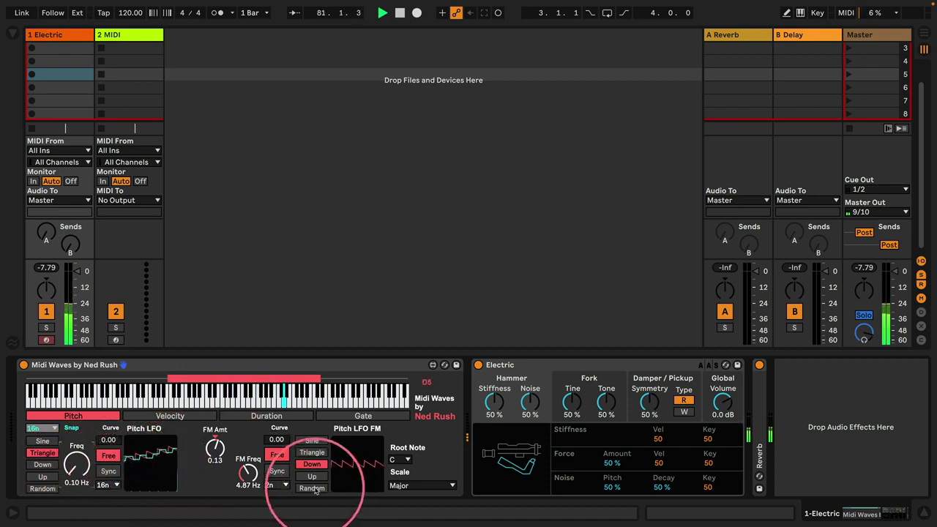
mouse_move(246, 471)
mouse_down()
mouse_move(232, 460)
mouse_move(240, 466)
mouse_up()
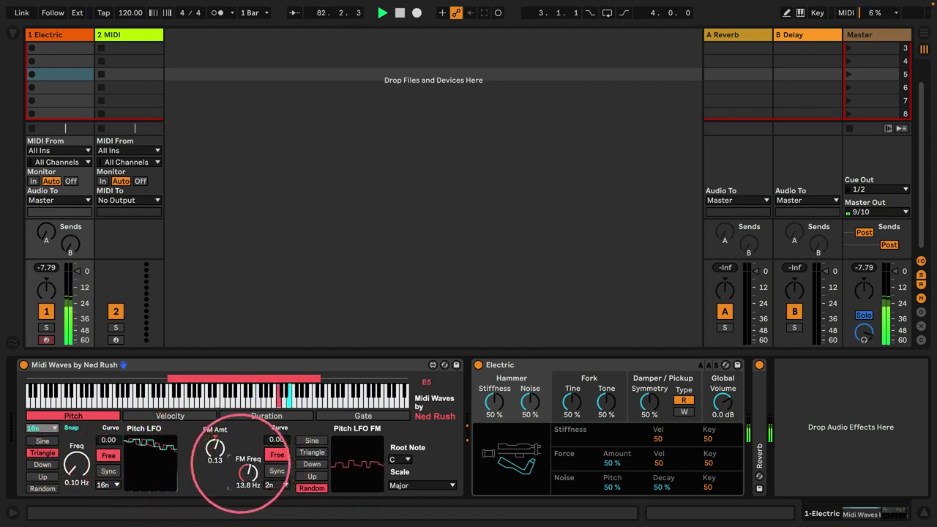
click(42, 427)
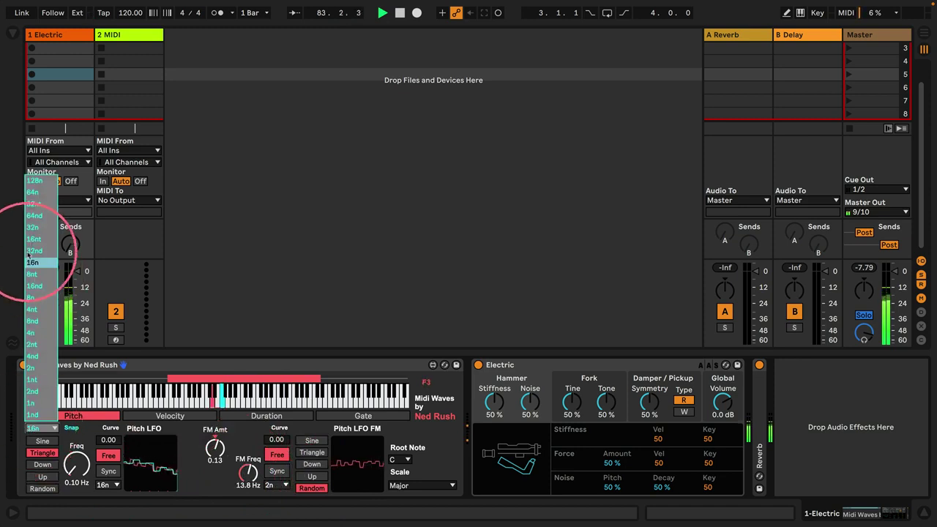
click(33, 192)
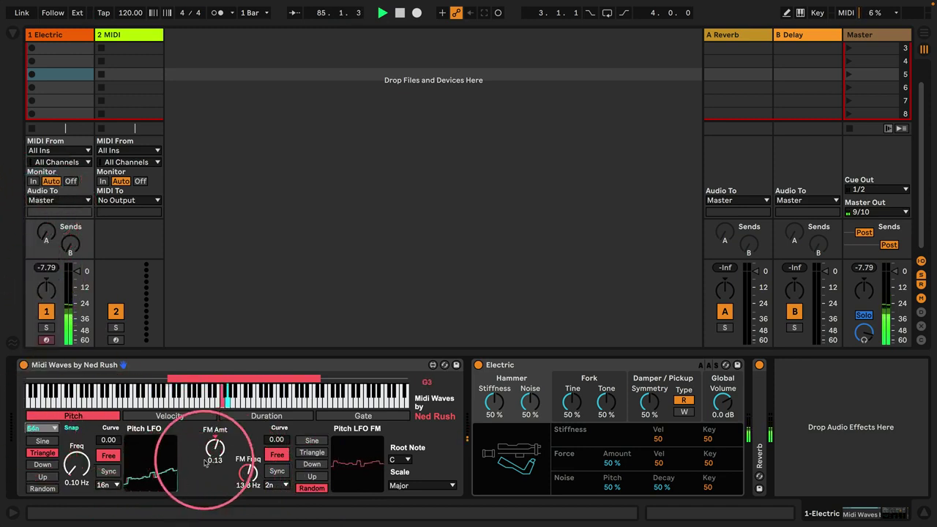
mouse_move(213, 446)
mouse_down()
mouse_move(211, 436)
mouse_move(210, 448)
mouse_up()
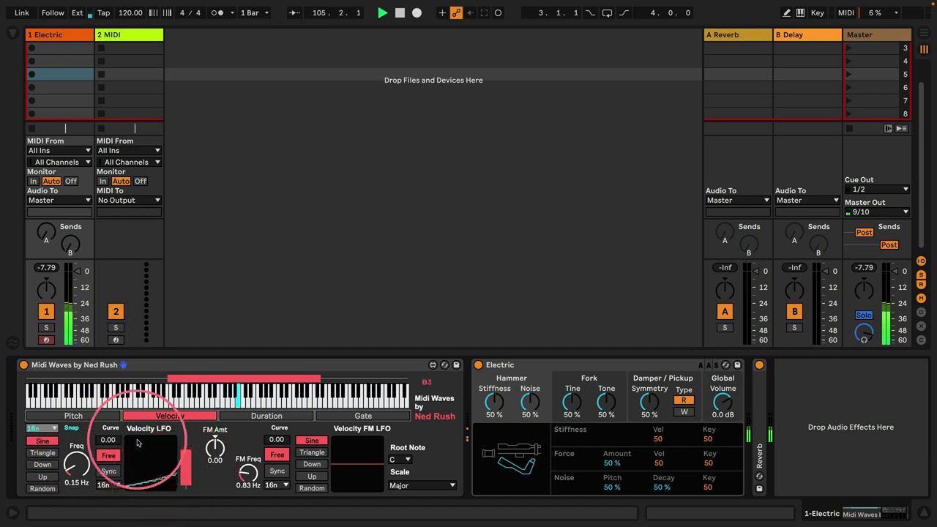
- Narrow the output range of the Velocity LFO
click(185, 455)
drag(184, 455, 188, 465)
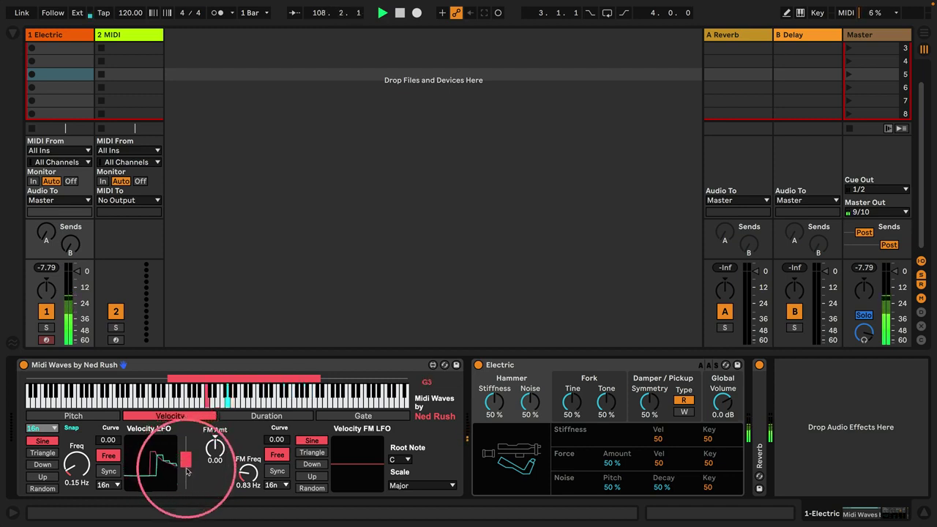
- Adjust the Velocity LFO's output range, try about 14.5 Hz, and settle on 0.12 Hz with FM amount 0.31 and FM frequency 2.60 Hz
drag(188, 478, 188, 459)
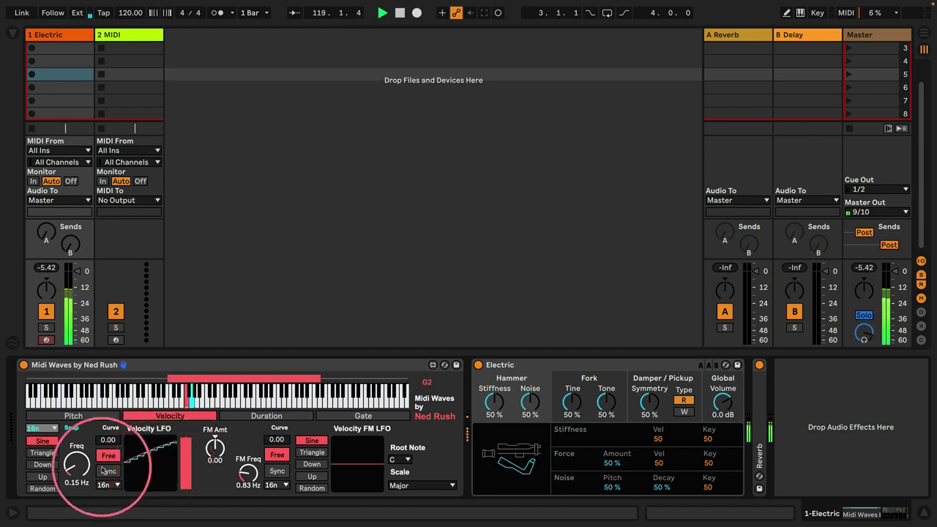
drag(63, 459, 62, 448)
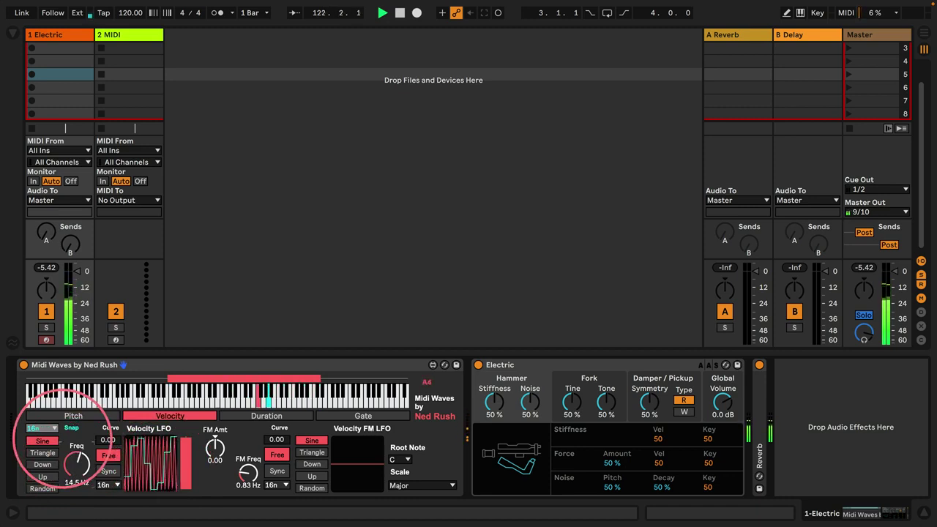
mouse_move(61, 445)
mouse_down()
mouse_move(59, 469)
mouse_move(184, 471)
mouse_move(185, 487)
mouse_move(152, 476)
mouse_move(215, 446)
mouse_move(180, 457)
mouse_move(185, 480)
mouse_move(216, 427)
mouse_move(213, 485)
mouse_move(234, 445)
mouse_move(157, 491)
mouse_move(167, 488)
mouse_up()
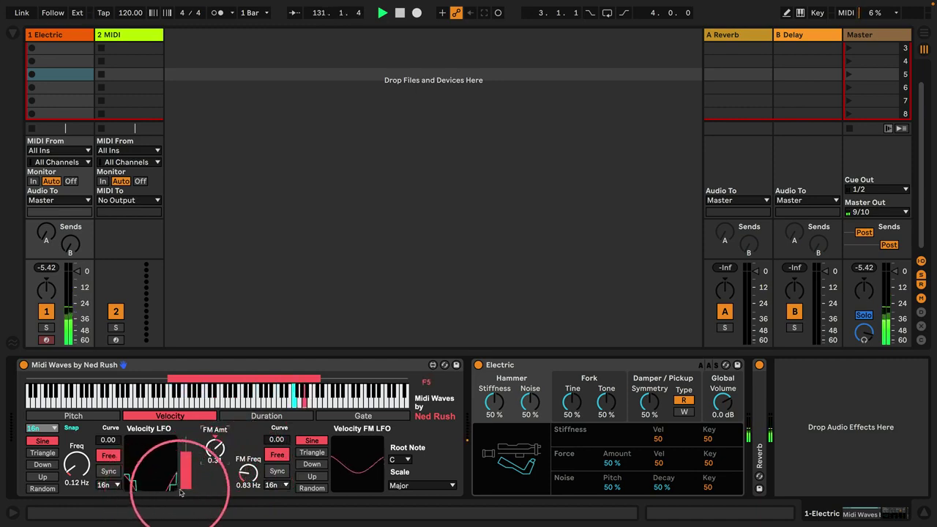
drag(247, 475, 230, 481)
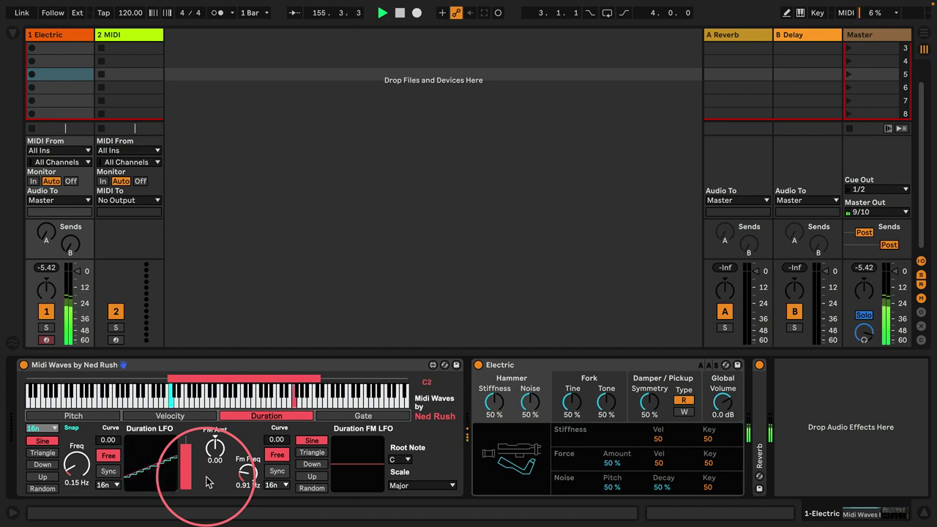
- Try narrow and wide output ranges for the Duration LFO and raise its frequency to about 7.01 Hz
drag(186, 480, 184, 492)
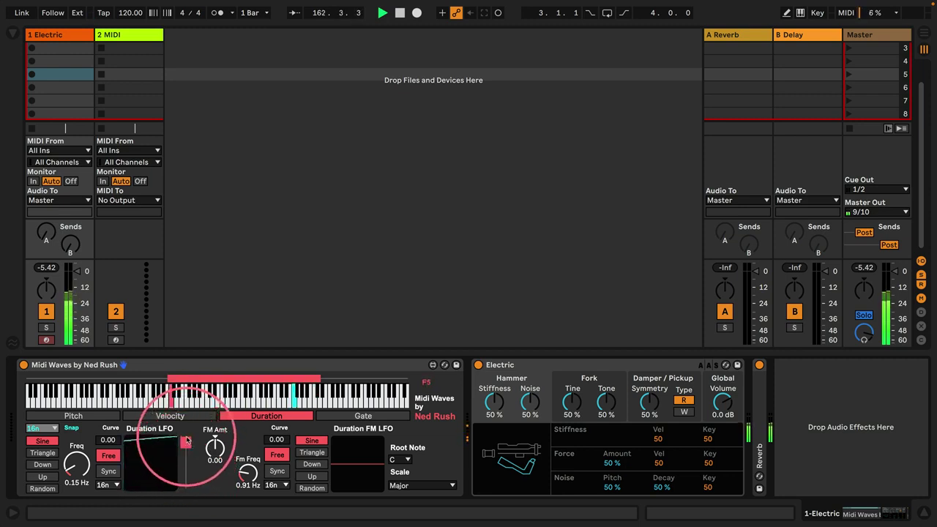
drag(187, 440, 183, 495)
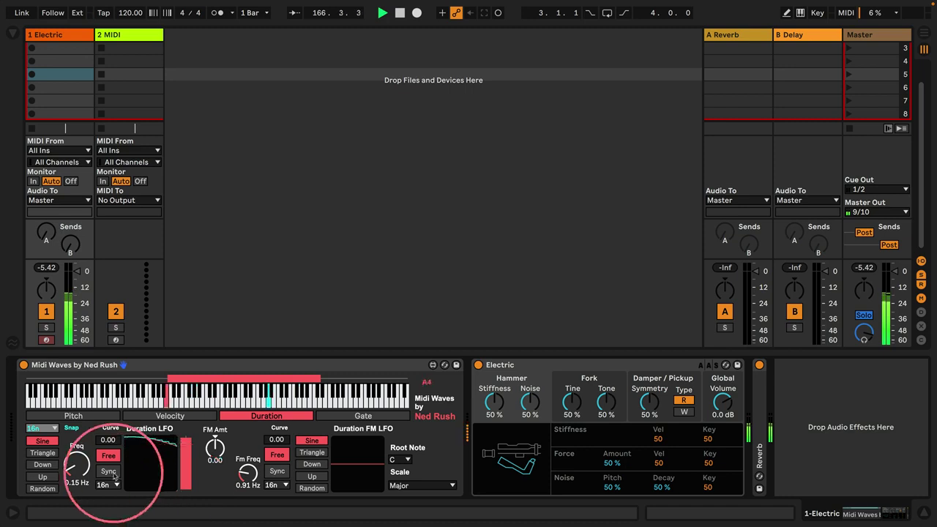
drag(72, 465, 72, 446)
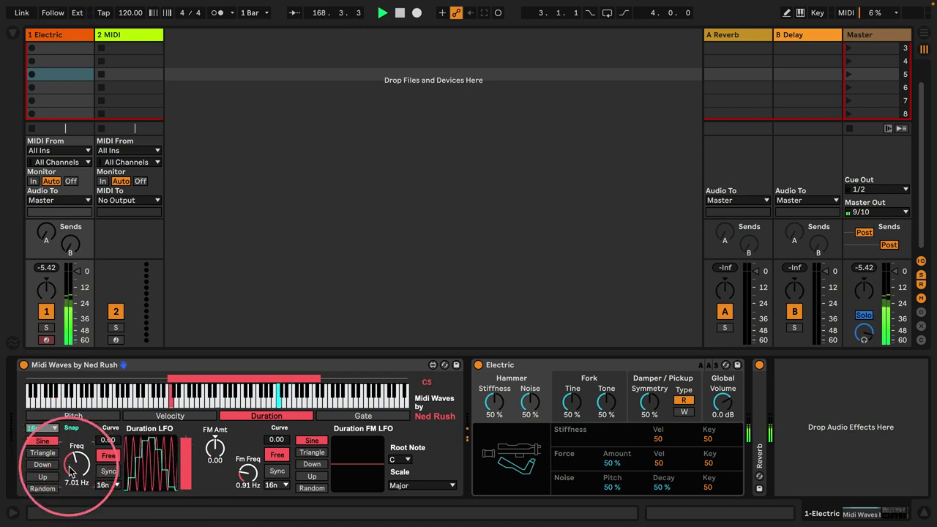
- Limit the Electric instrument to 3 voices in its global settings
click(708, 419)
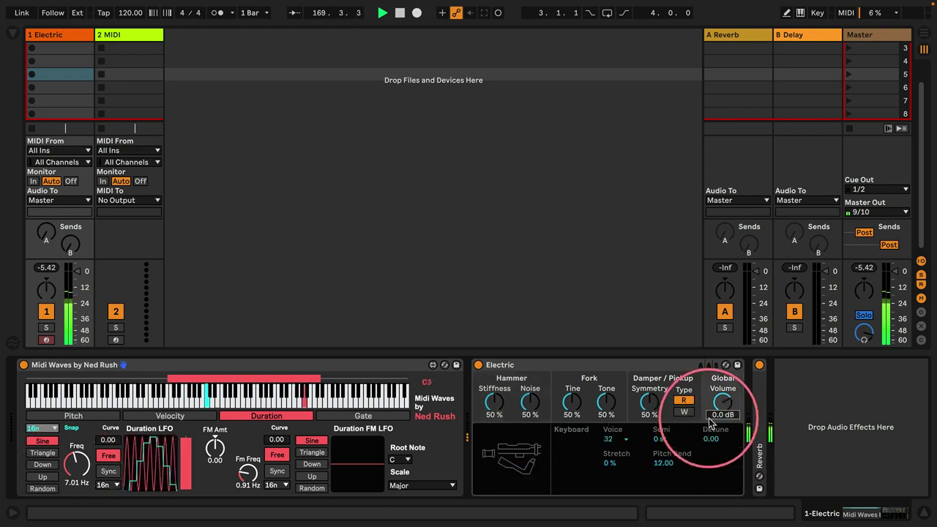
click(609, 439)
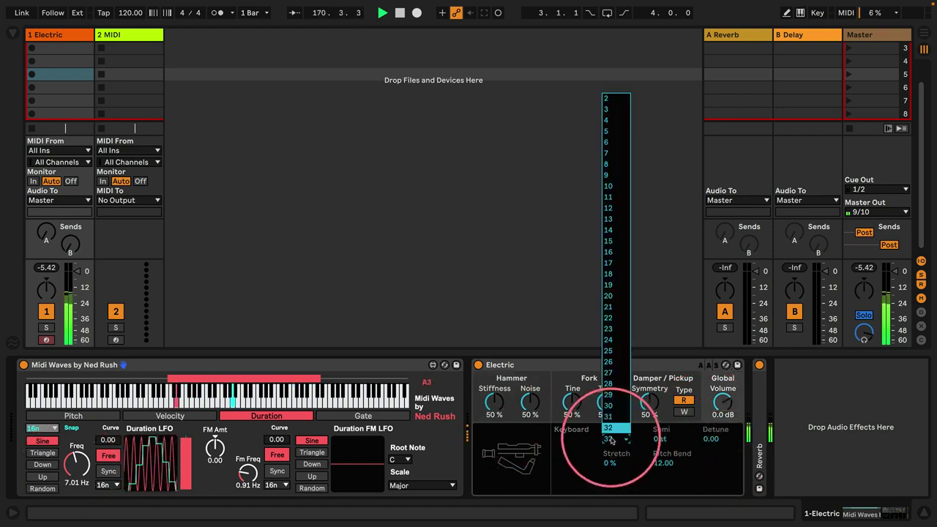
click(610, 110)
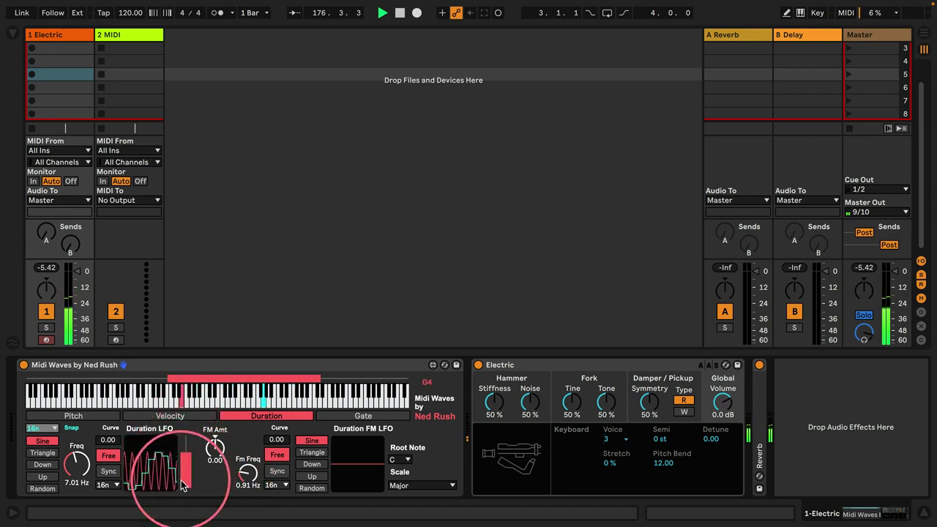
- Set the Velocity LFO's FM amount to 0.00 and its frequency to about 1.74 Hz
click(170, 416)
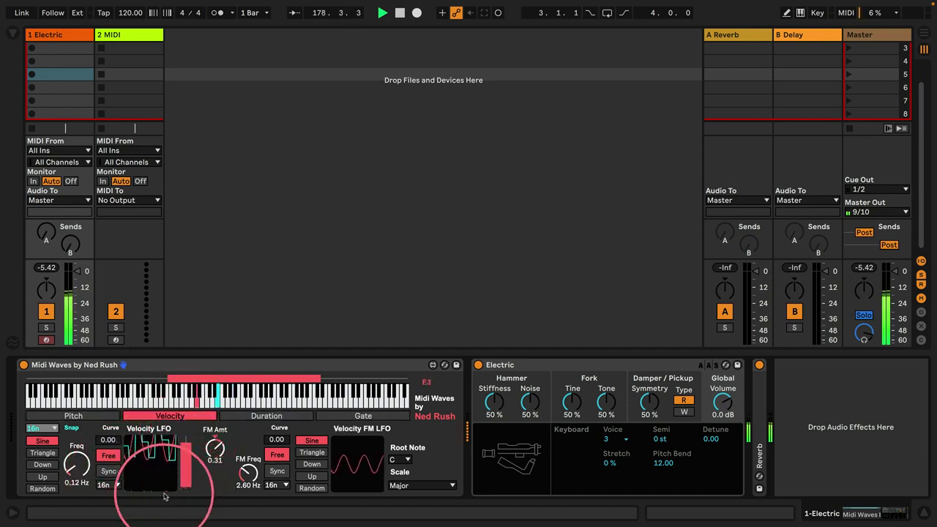
drag(215, 449, 206, 469)
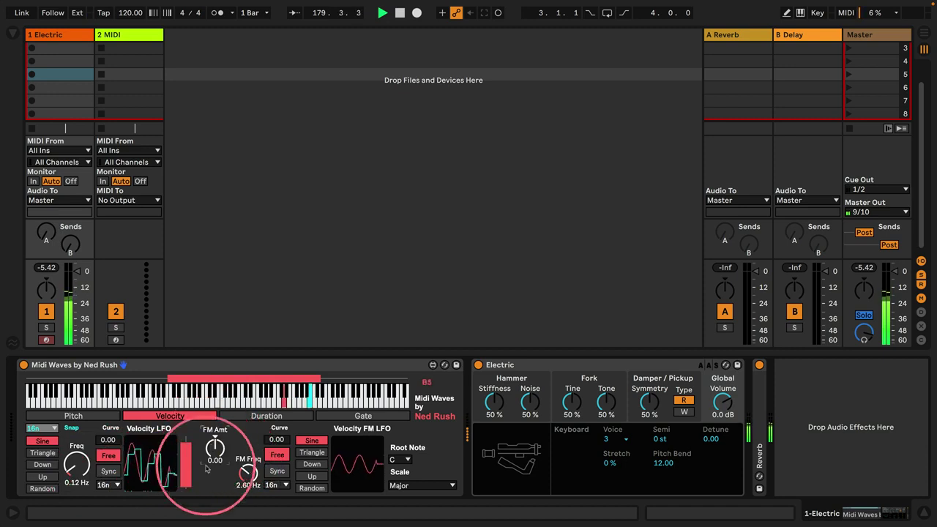
drag(77, 461, 72, 451)
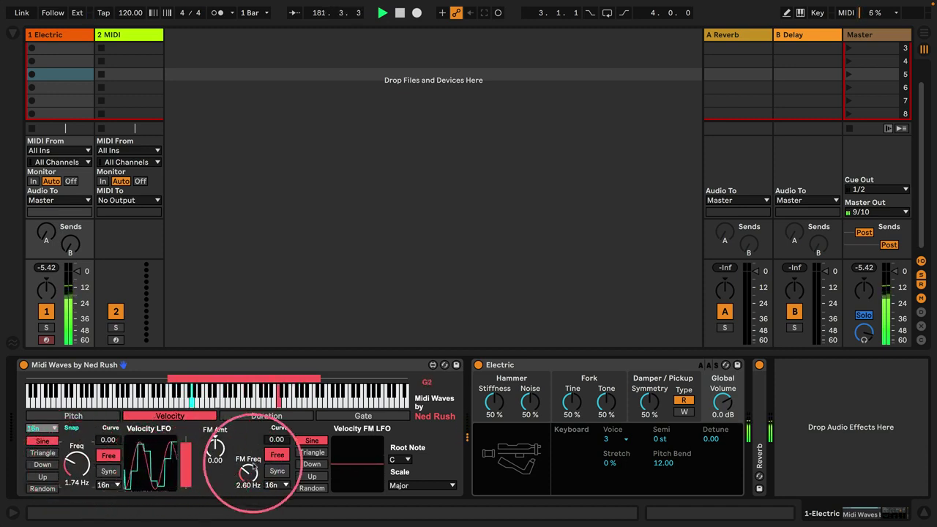
- Slow the Velocity LFO to about 0.75 Hz and the Duration LFO to about 0.54 Hz
click(232, 418)
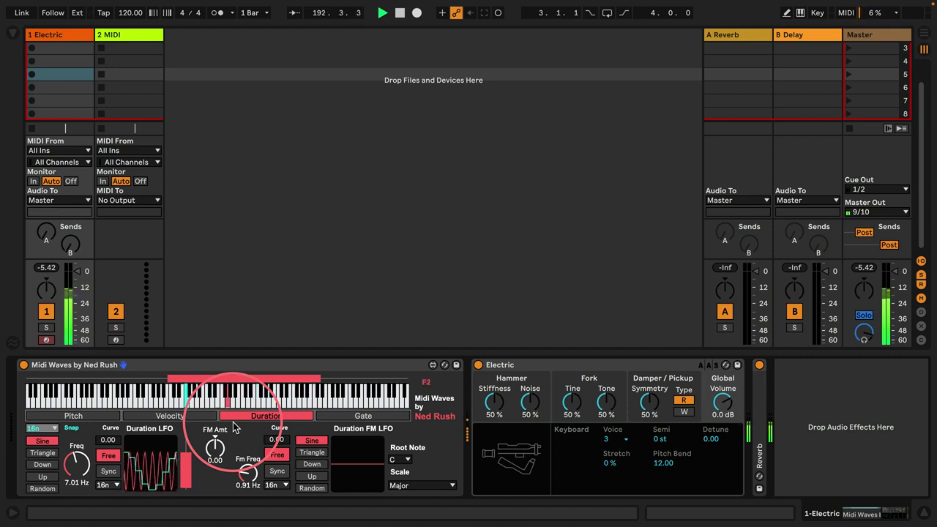
click(170, 415)
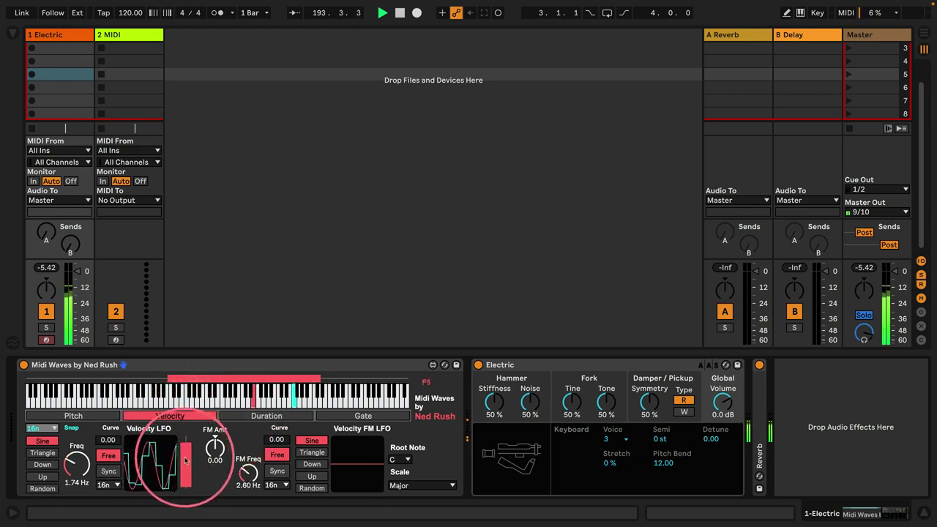
drag(78, 461, 71, 468)
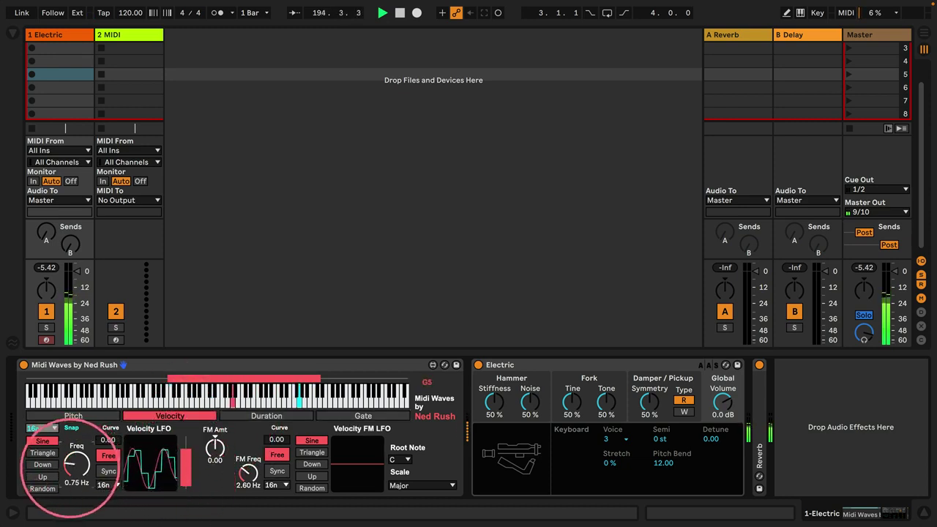
click(267, 416)
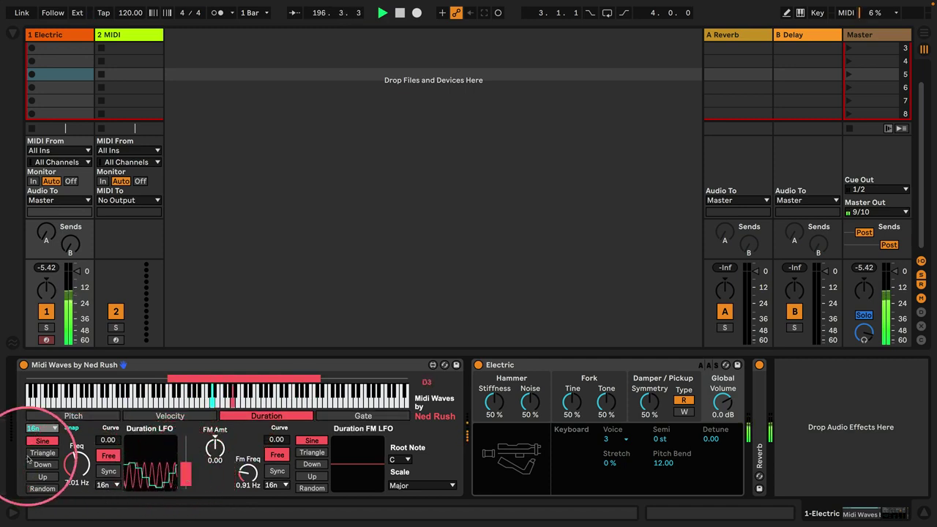
drag(67, 460, 67, 478)
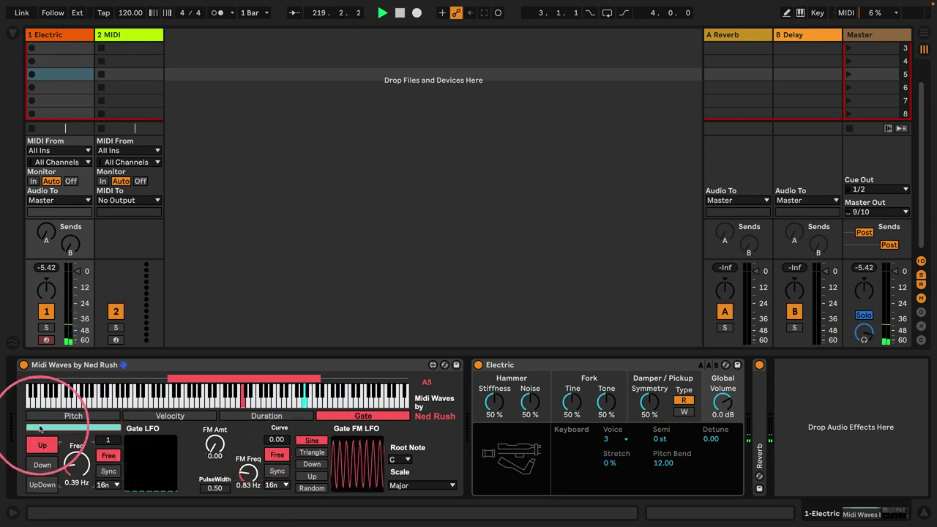
- Raise the Gate LFO's frequency to about 4.87 Hz and set its FM waveform to Random at about 1.34 Hz
drag(76, 461, 51, 456)
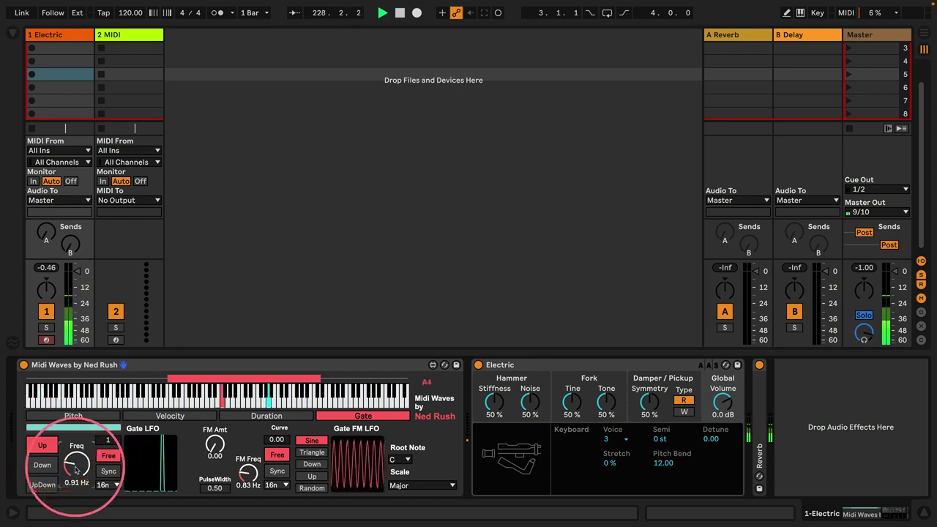
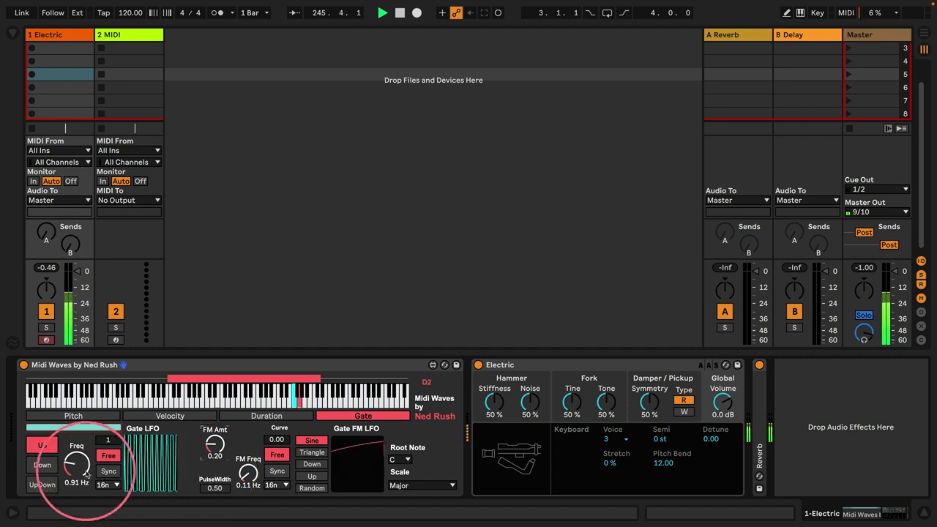
drag(76, 463, 76, 421)
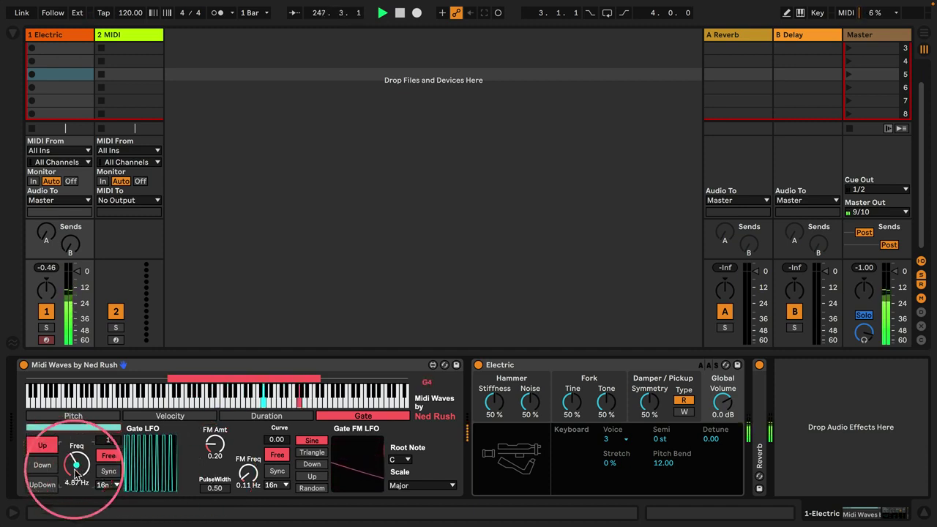
click(301, 487)
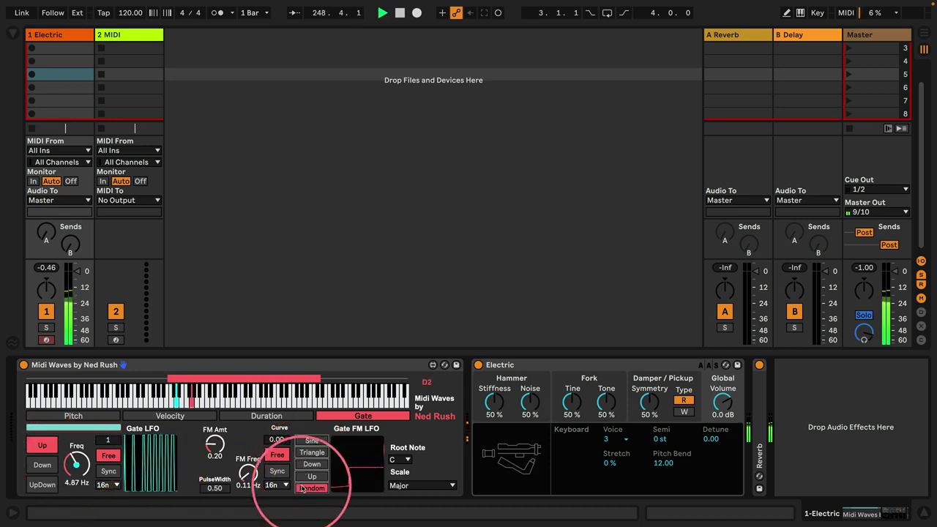
drag(265, 494, 210, 443)
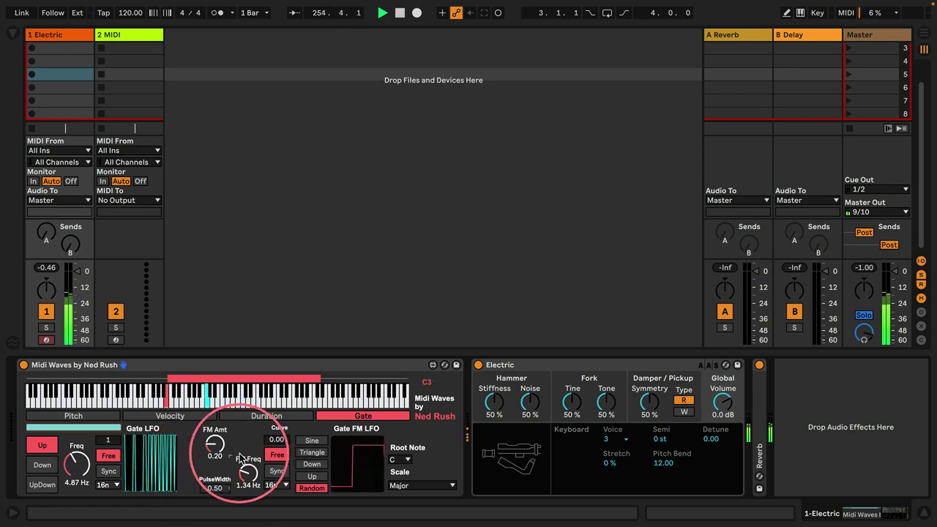
- Slow the Gate LFO to about 0.44 Hz and set its FM to a Down waveform at 0.31 Hz, amount 0.35 and curve 0.73
click(312, 464)
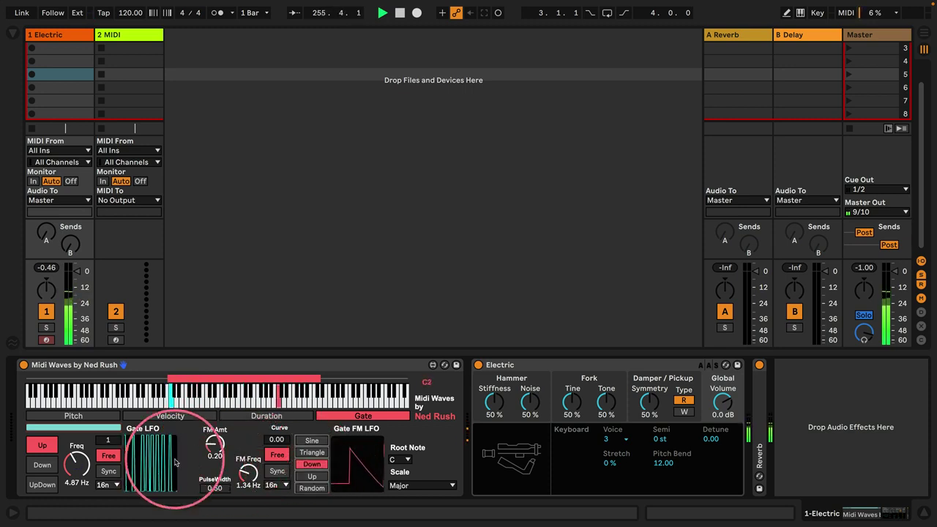
drag(74, 465, 46, 489)
drag(247, 476, 247, 500)
drag(217, 449, 206, 428)
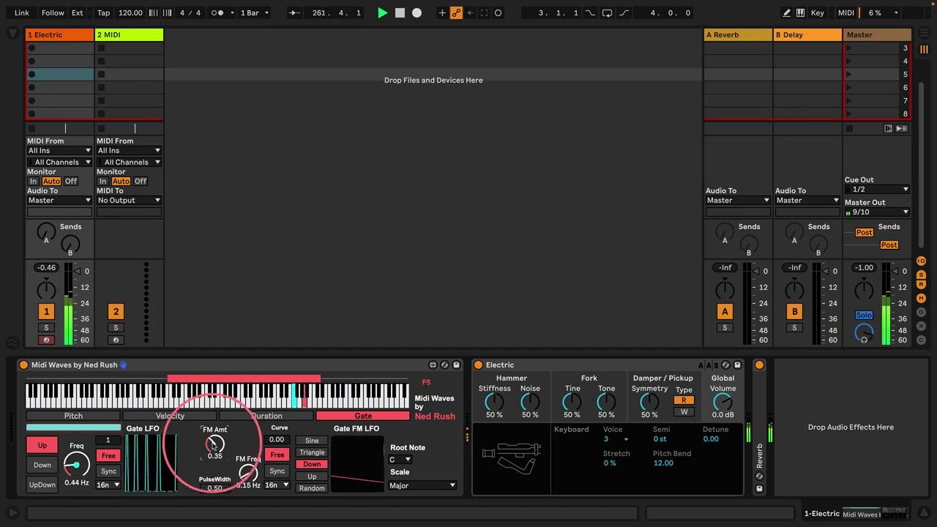
mouse_move(247, 485)
mouse_down()
mouse_move(244, 468)
mouse_move(244, 486)
mouse_up()
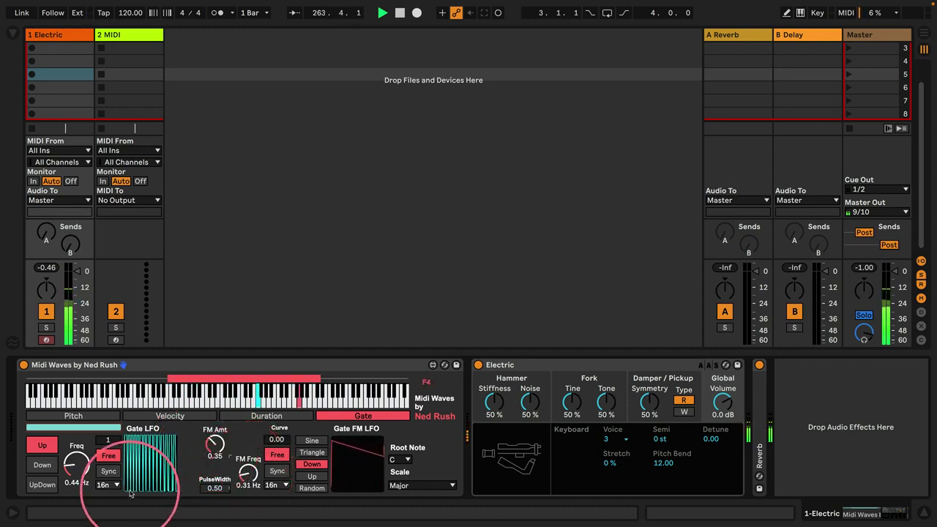
mouse_move(277, 439)
mouse_down()
mouse_move(274, 409)
mouse_move(276, 441)
mouse_up()
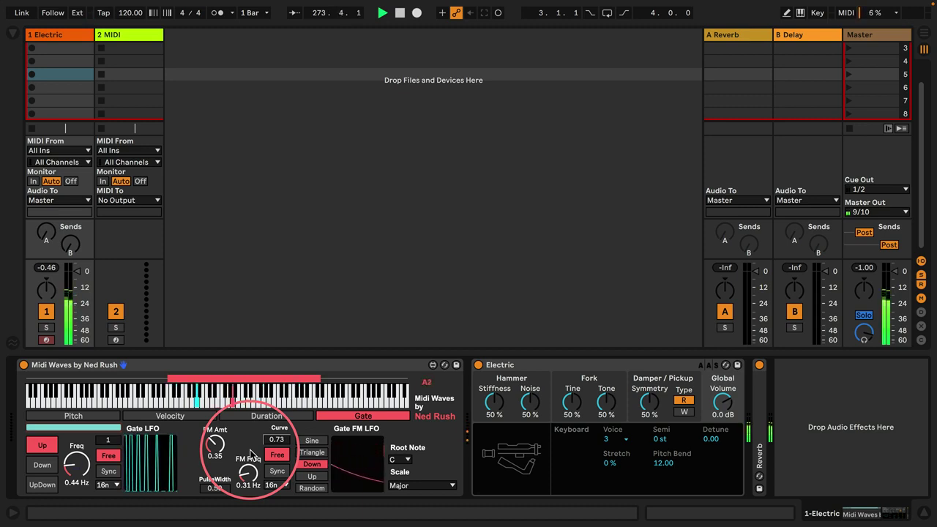
- Slow the Pitch LFO to about 0.16 Hz and narrow the Duration LFO's output range to short values
click(73, 415)
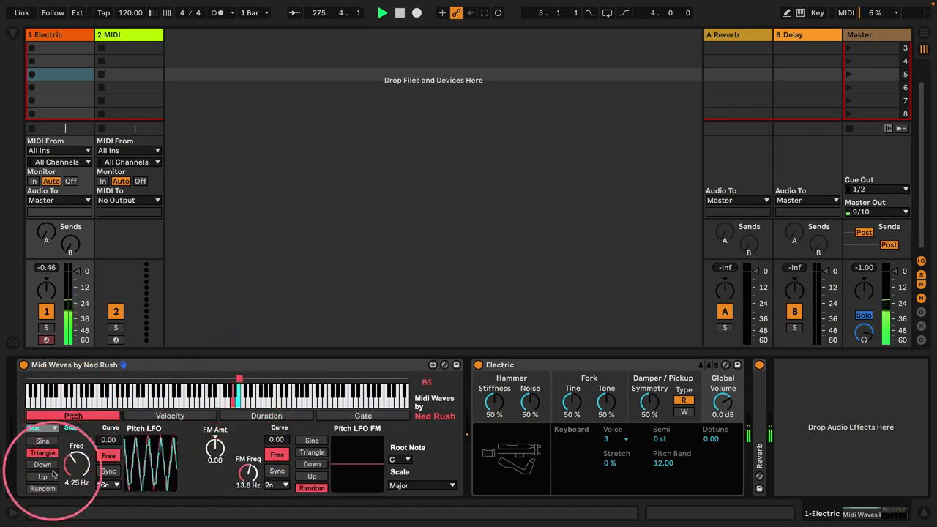
drag(76, 460, 48, 479)
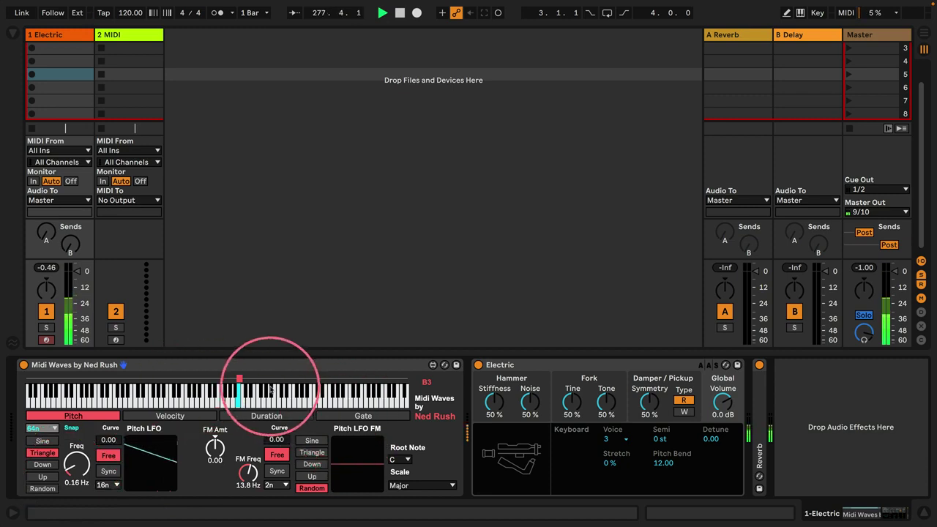
click(344, 416)
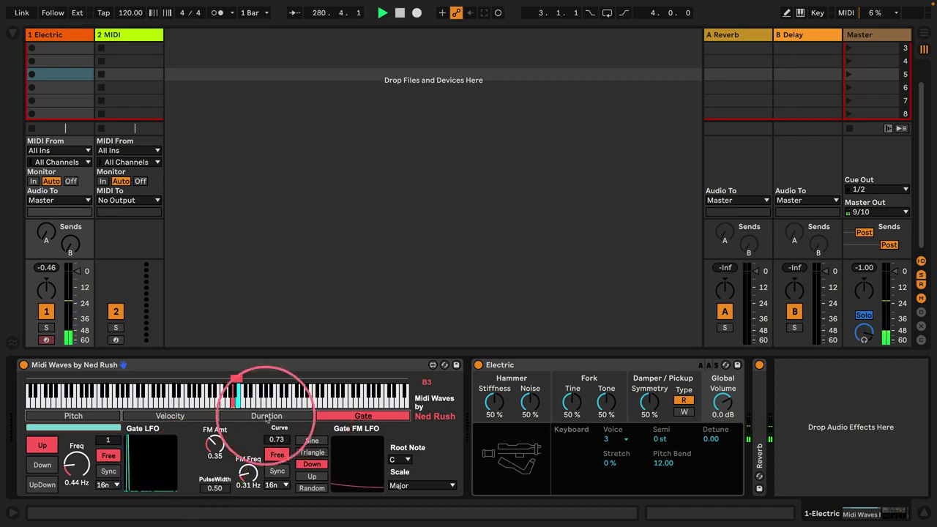
click(264, 414)
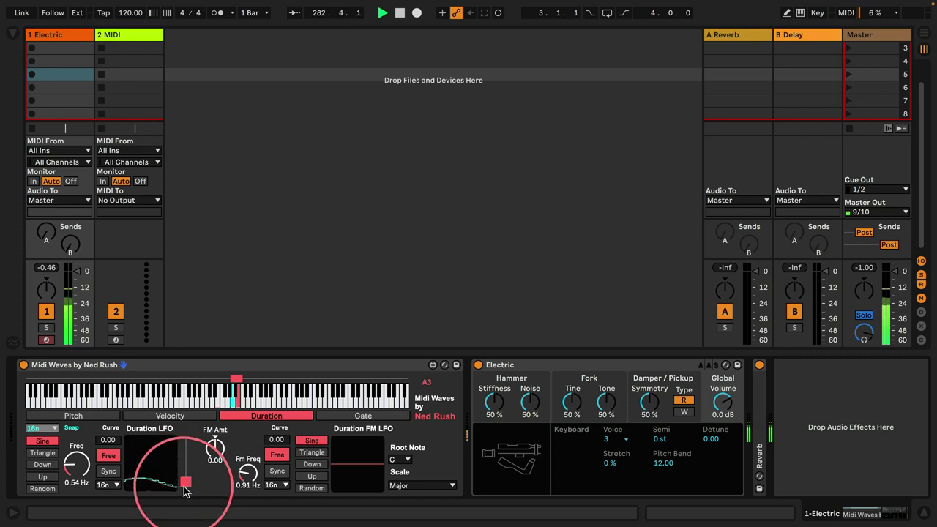
- Remove the FM amount from the Gate LFO, switch it to Sync at 16n, and set its gate step count to 3
click(355, 415)
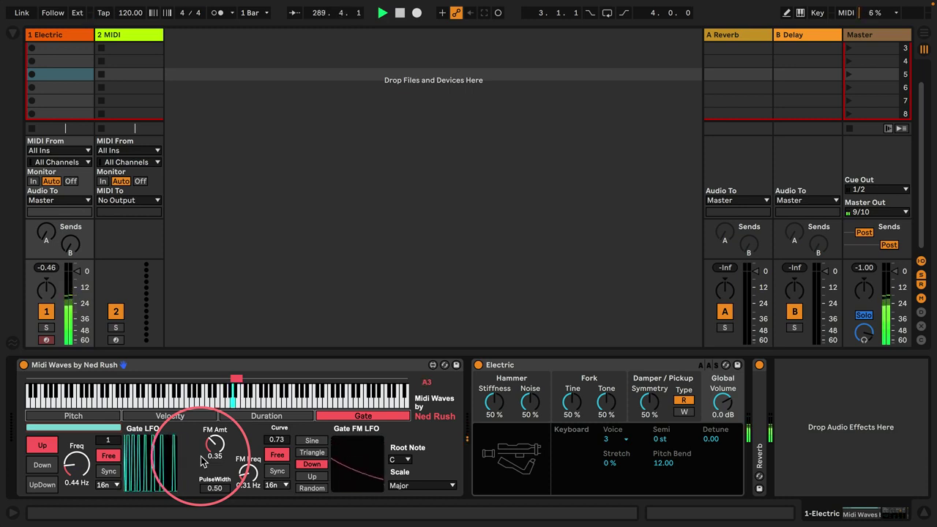
drag(215, 444, 209, 476)
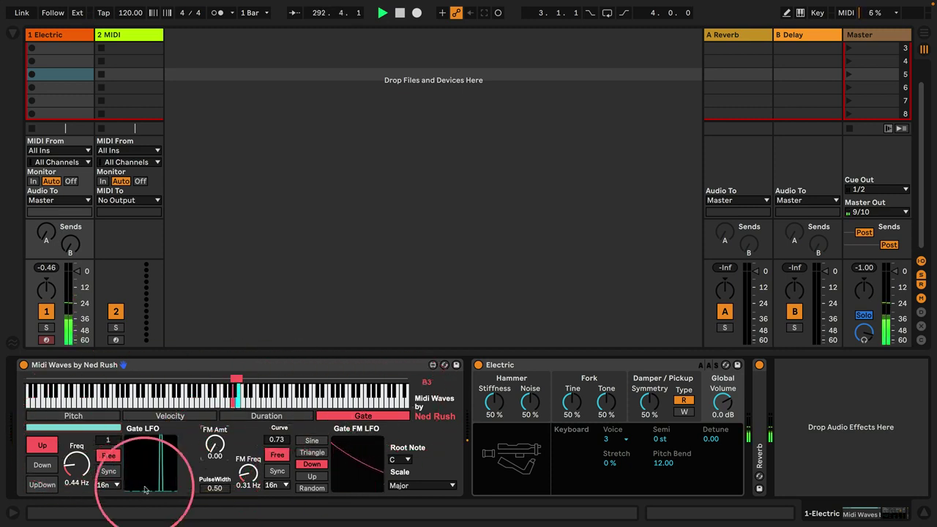
click(108, 471)
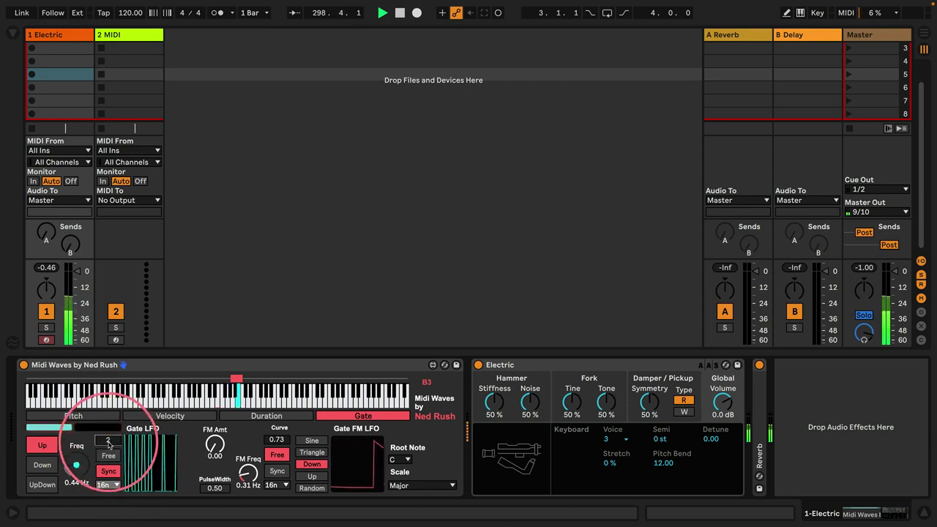
scroll(108, 444, up, 1)
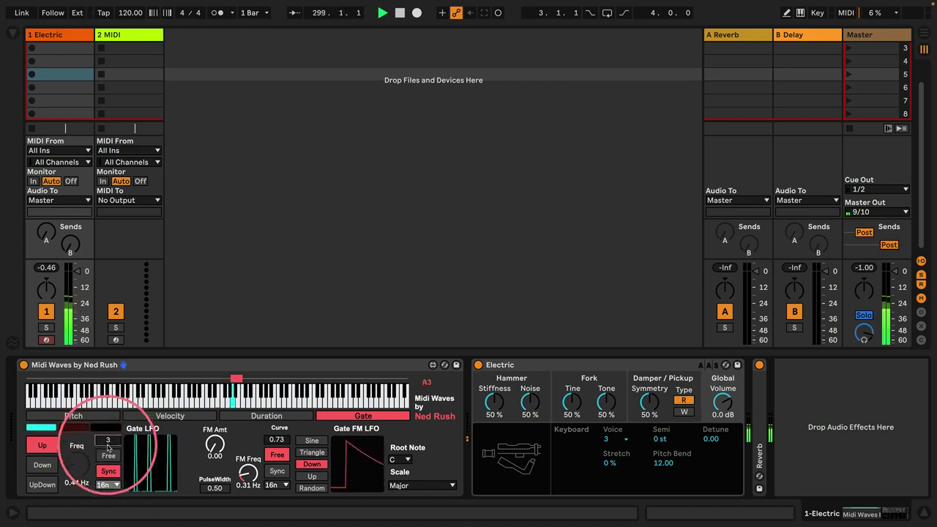
- Set the gate step count to 8 and build a pattern with steps 1, 3, 4, 6 and 7 on
click(54, 428)
click(91, 428)
click(103, 428)
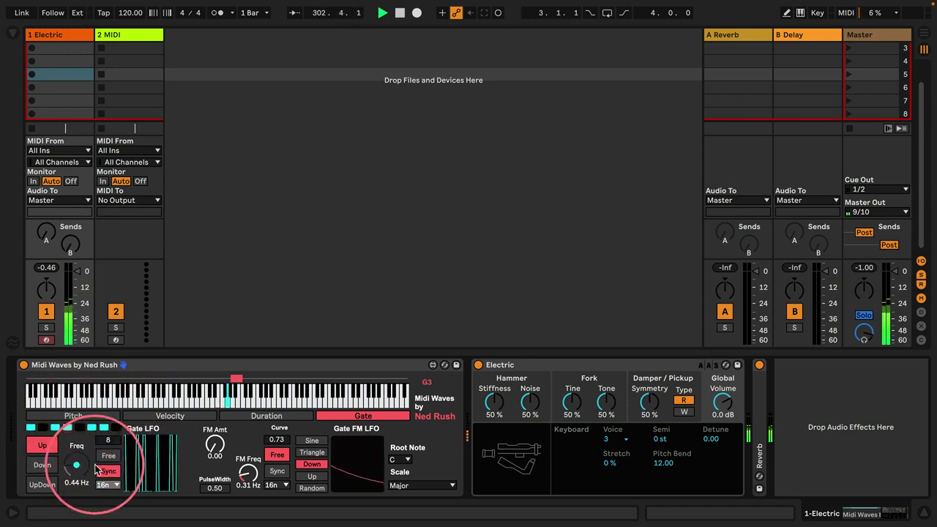
- Widen the Pitch note range to about D3 to C5 and raise the Pitch LFO's frequency to about 2.04 Hz
click(73, 416)
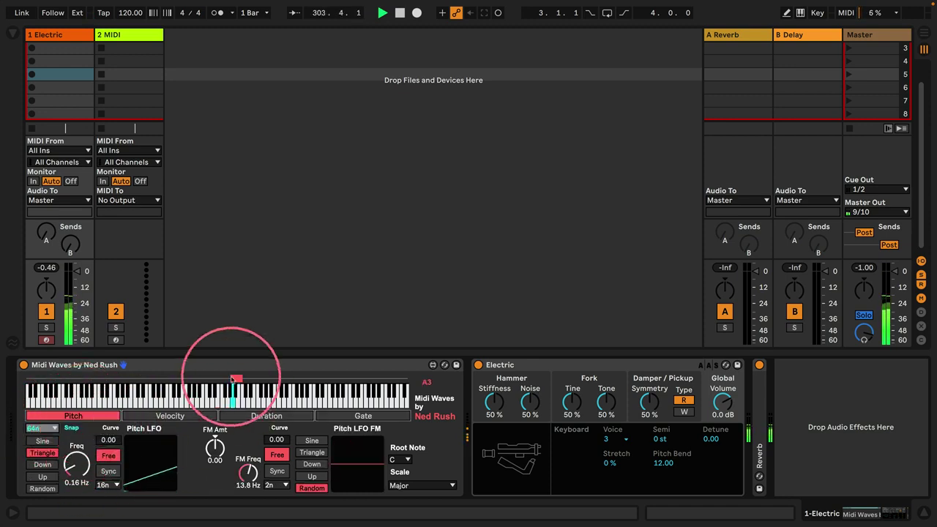
drag(210, 378, 281, 378)
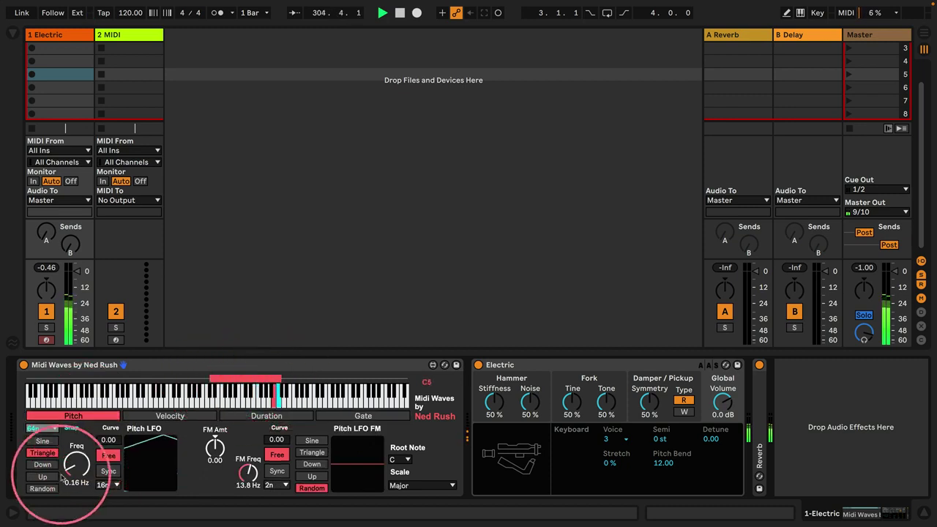
drag(71, 468, 64, 457)
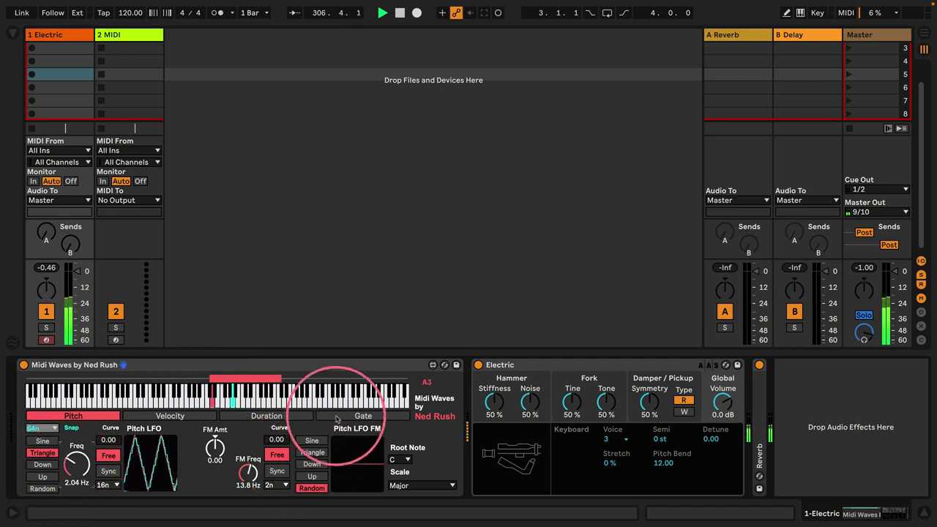
- Widen the Duration LFO's output range to include longer values and bring up the Velocity LFO settings
click(266, 415)
drag(185, 484, 186, 455)
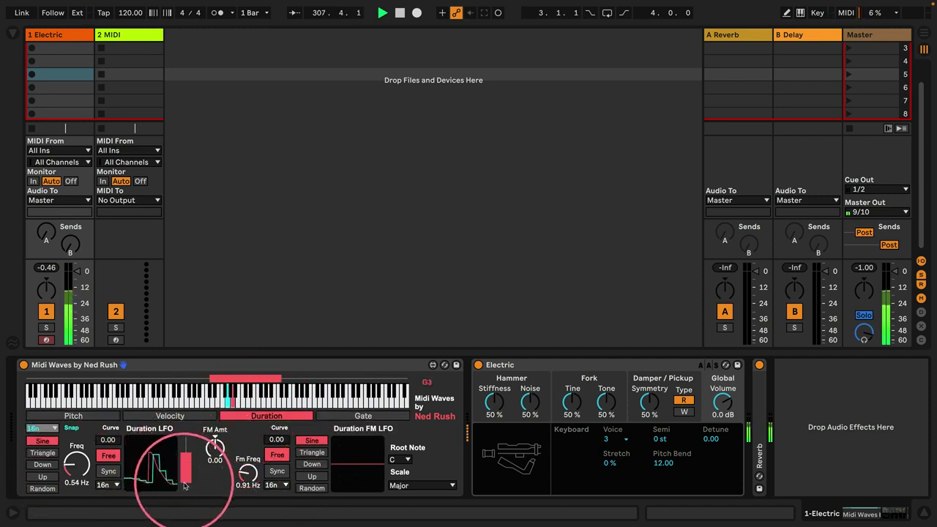
click(170, 415)
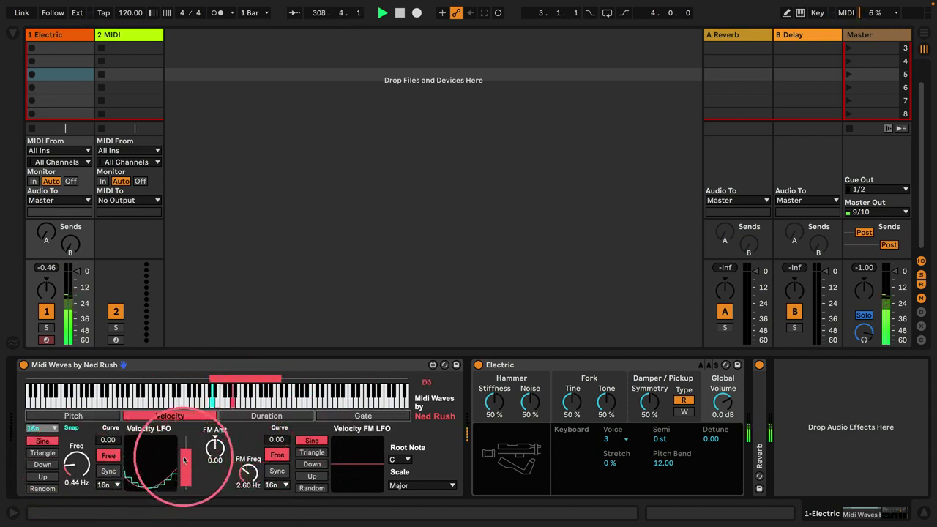
- Try the Gate LFO's sync rate at 32n and settle on 8n
click(331, 416)
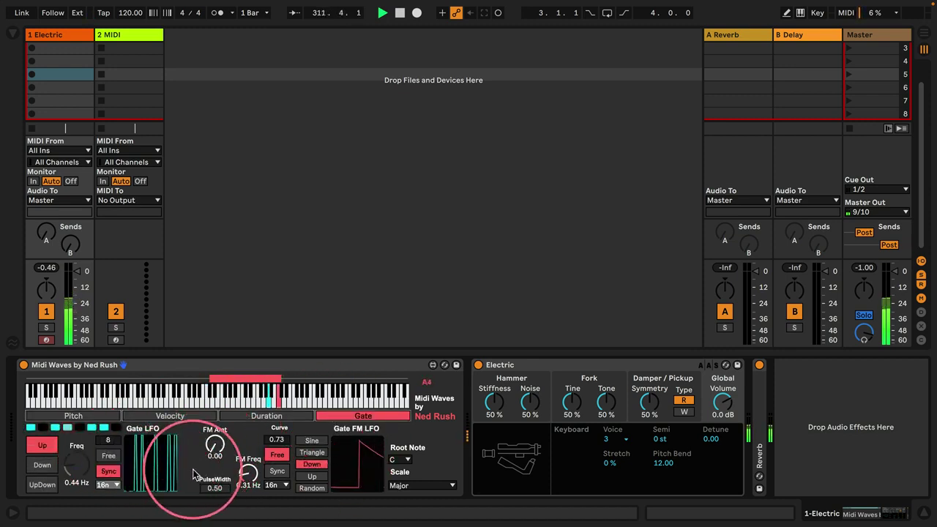
click(107, 484)
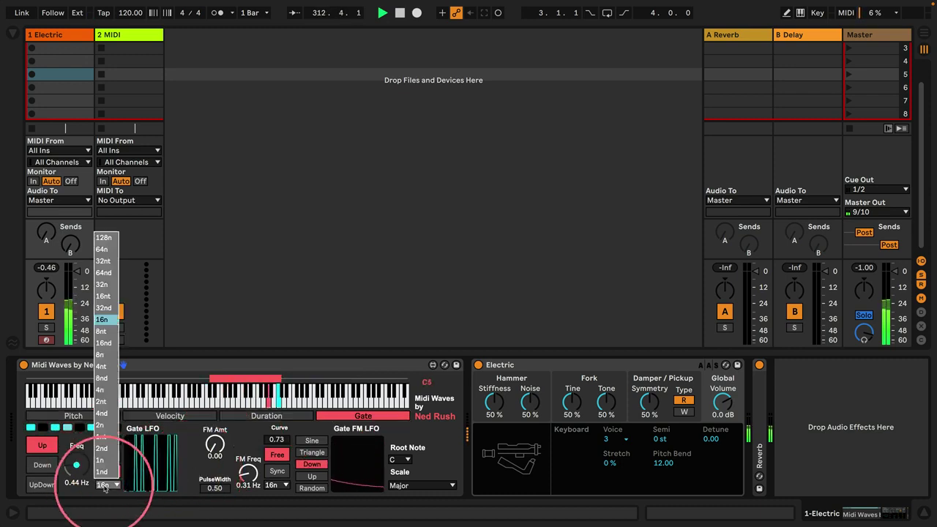
click(106, 283)
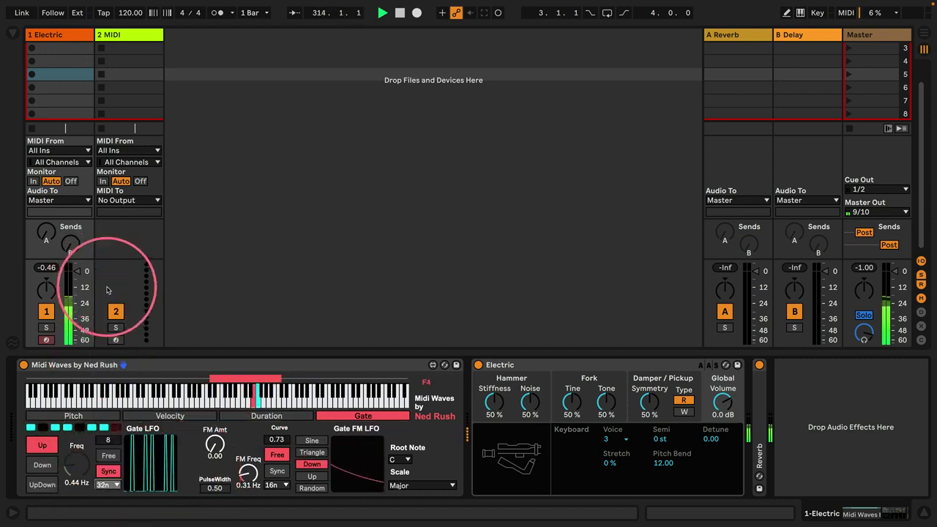
click(107, 484)
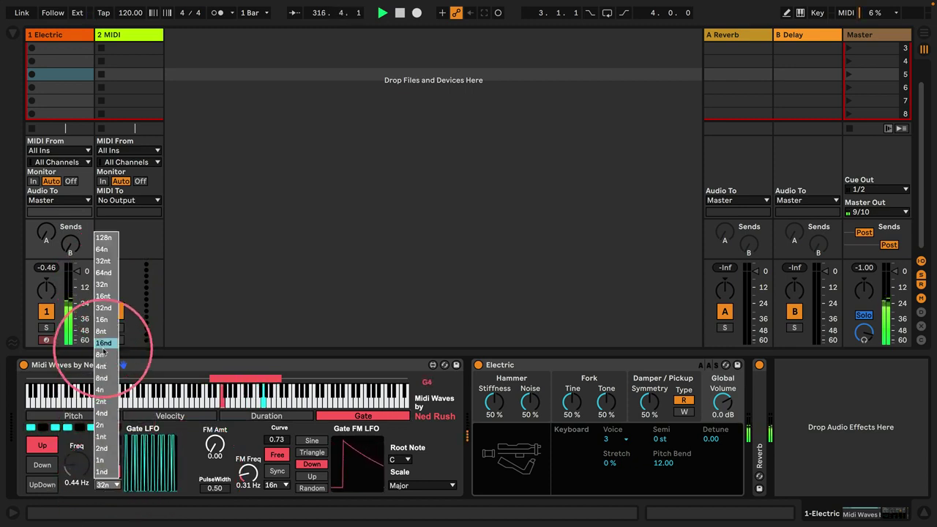
click(110, 333)
click(106, 489)
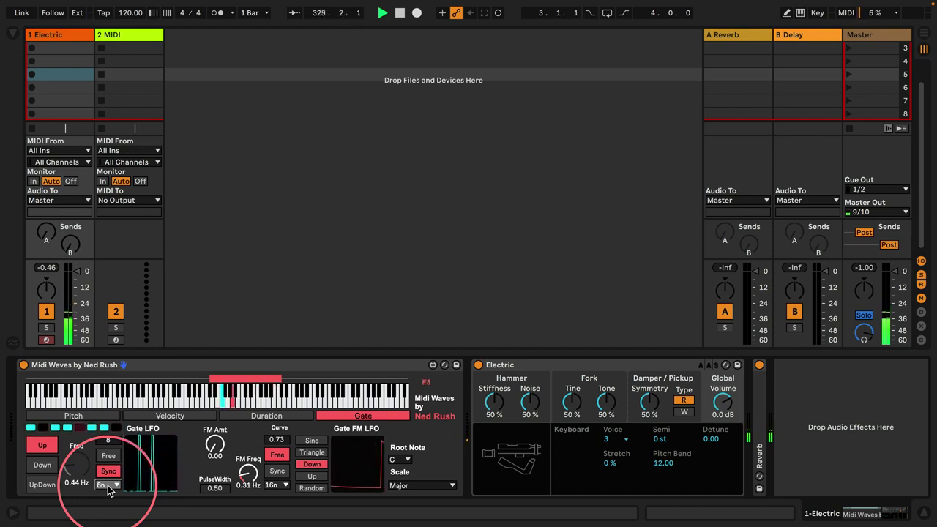
- Route 1-Electric's Post FX MIDI into the 2 MIDI track with monitoring set to In, and record it into a new clip
click(129, 35)
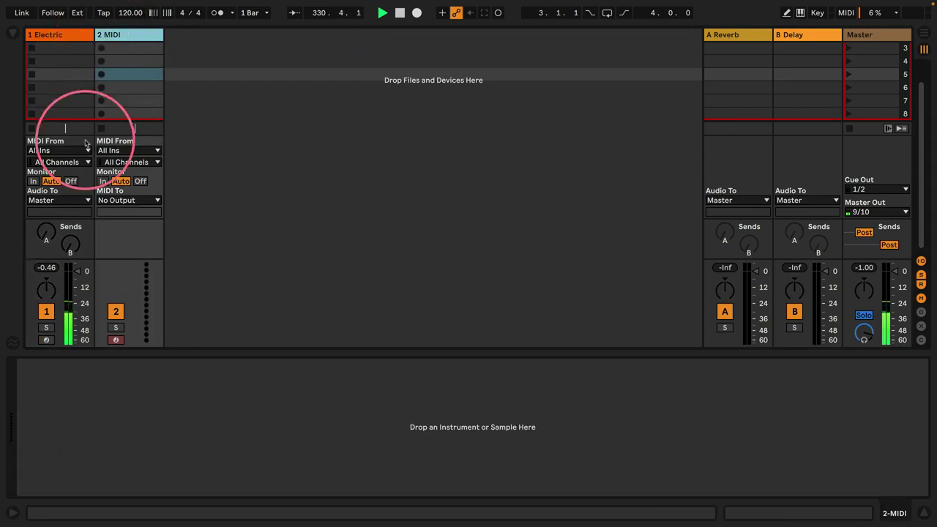
click(128, 150)
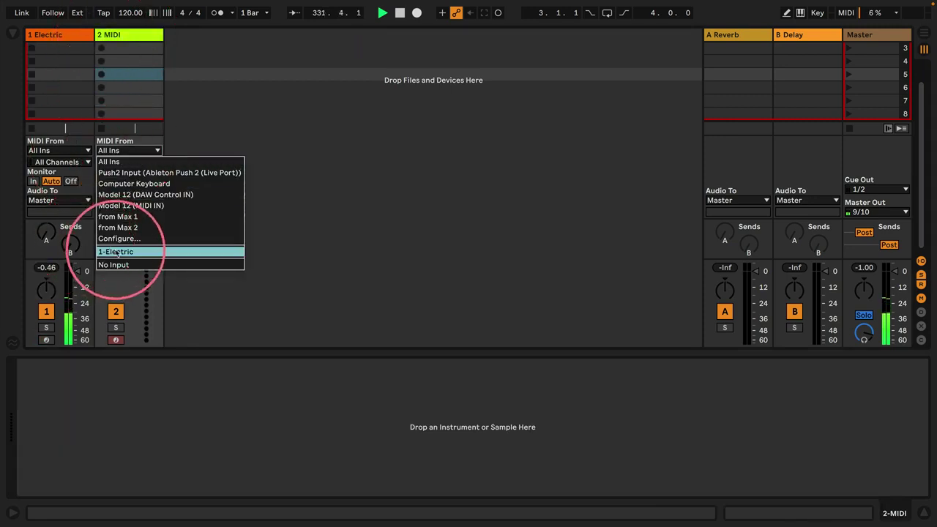
click(117, 252)
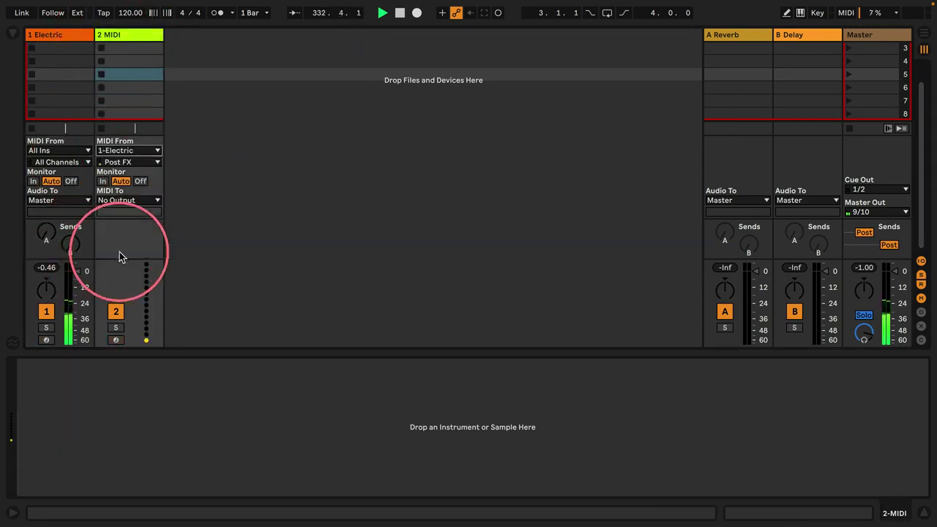
click(128, 162)
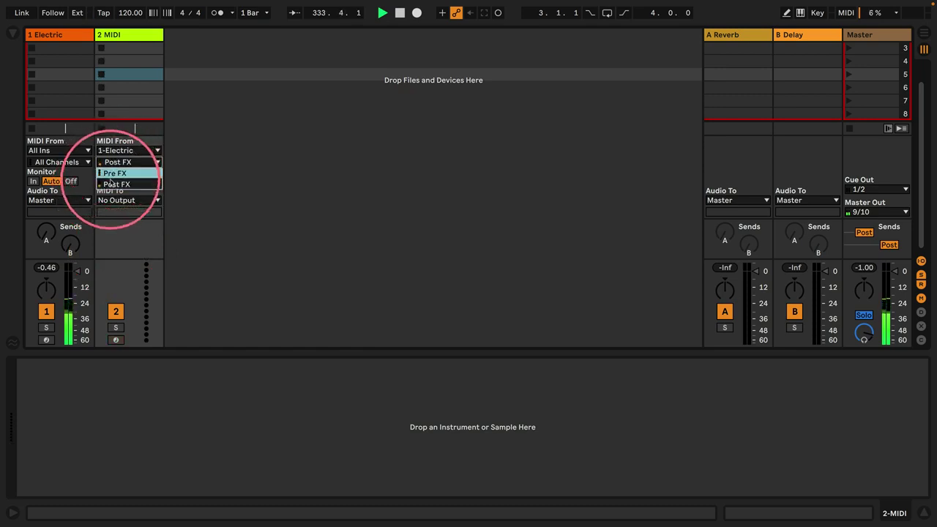
click(124, 172)
click(103, 180)
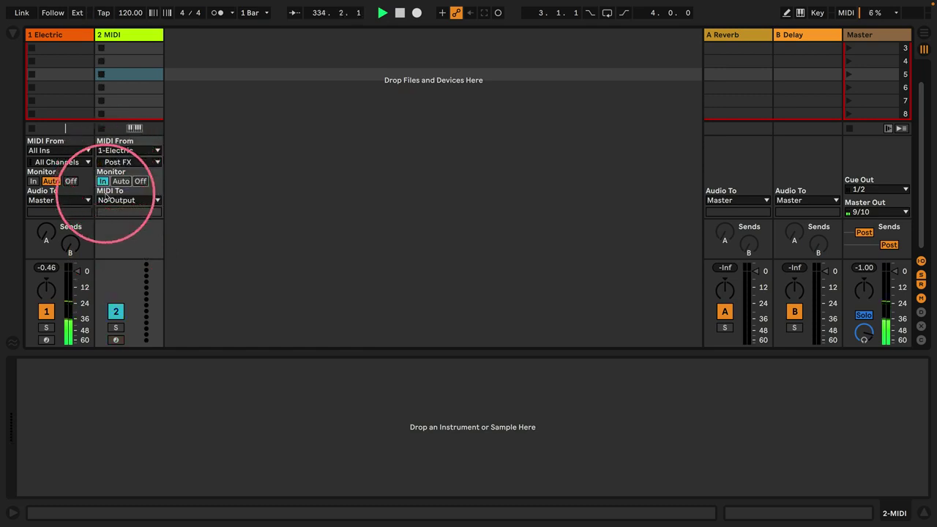
click(116, 339)
click(107, 49)
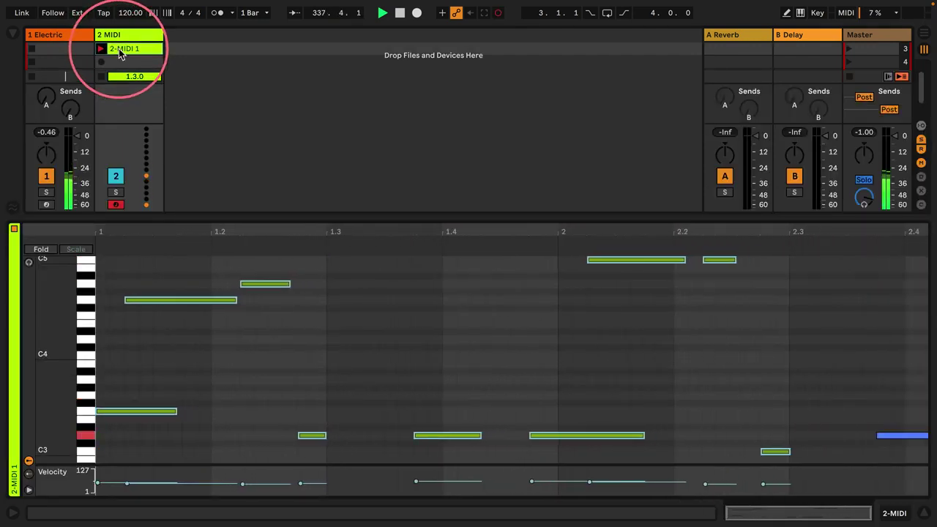
- Set the Gate LFO's sync rate to 16n while the MIDI clip keeps recording
double_click(37, 35)
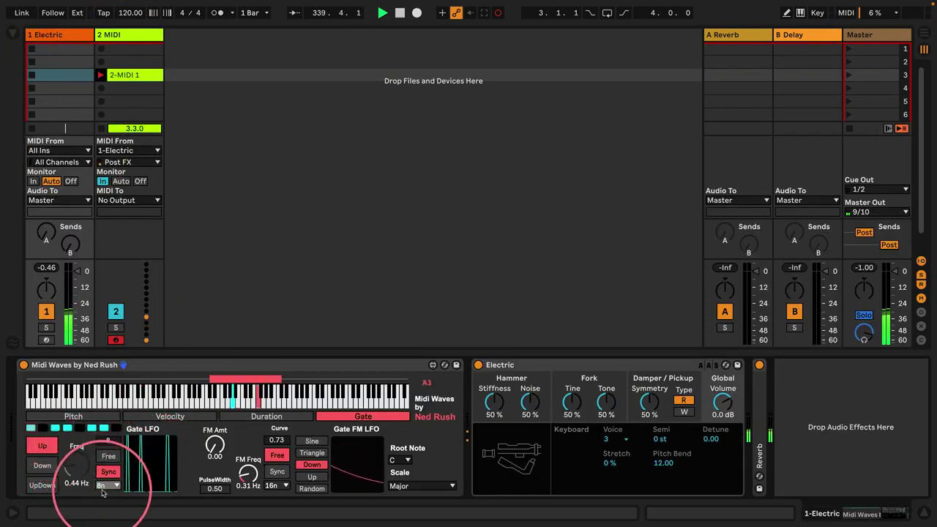
click(108, 486)
click(105, 316)
- Check the notes captured in the 2-MIDI 1 clip, stop its recording and return to the Electric track's devices
double_click(143, 75)
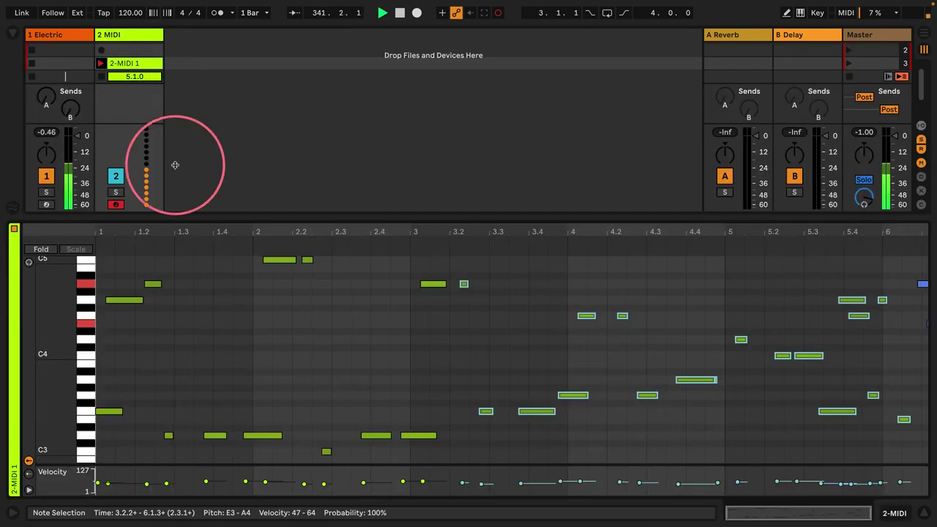
click(627, 358)
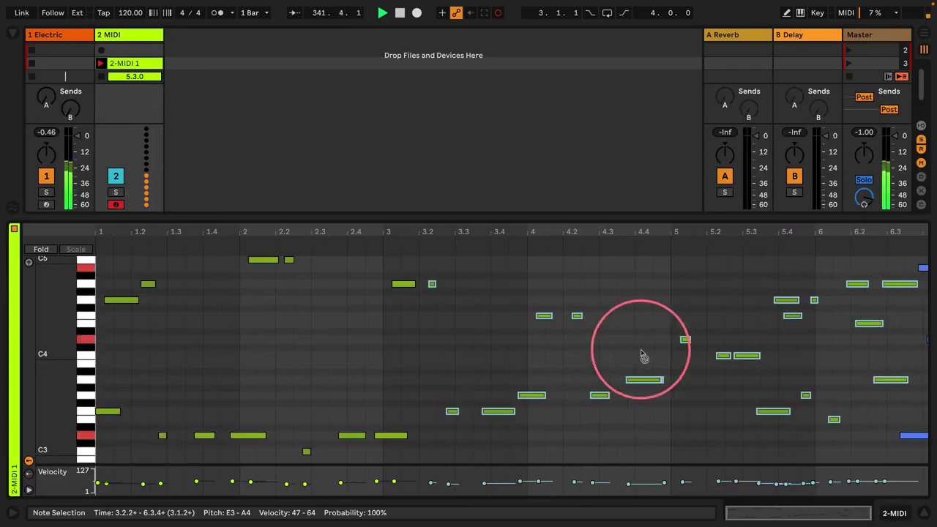
drag(640, 349, 101, 77)
click(62, 35)
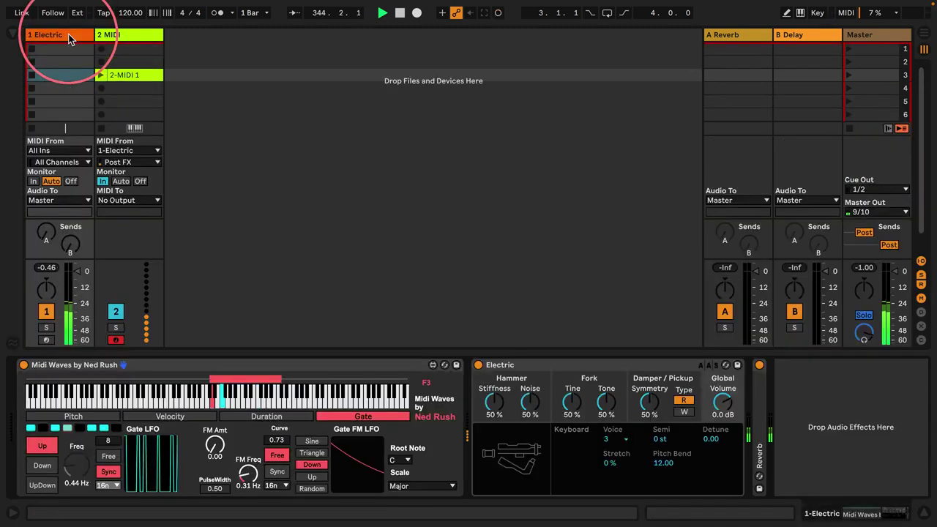
- Show Wavetable's MIDI modulation targets and set the Osc 1 wavetable position to 50%
click(177, 317)
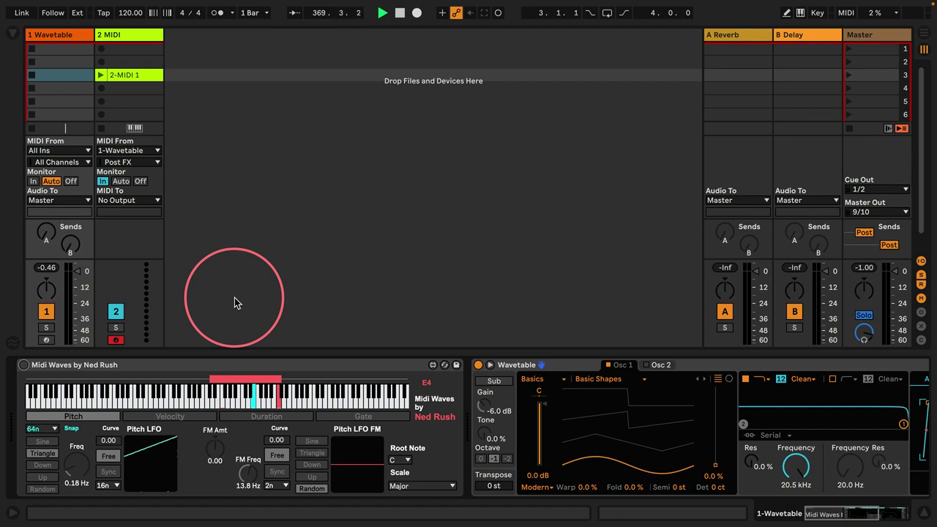
scroll(439, 395, right, 10)
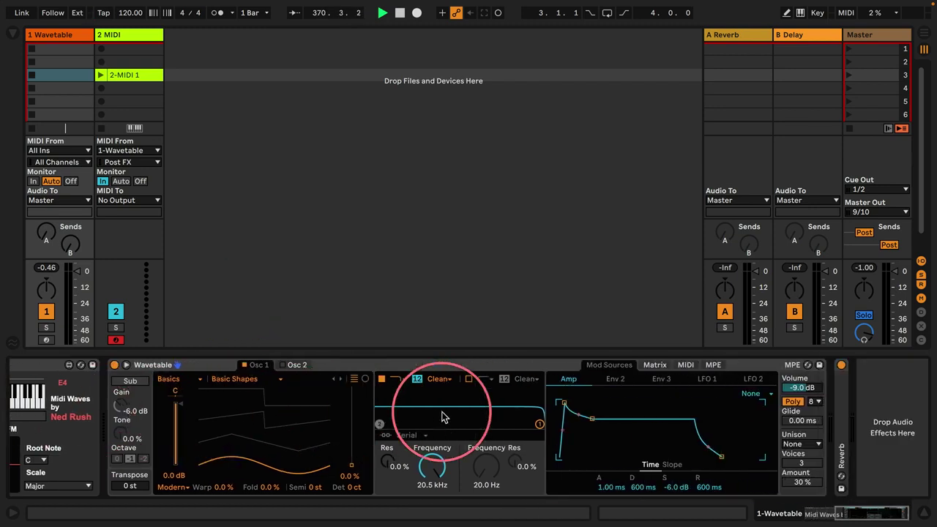
click(685, 365)
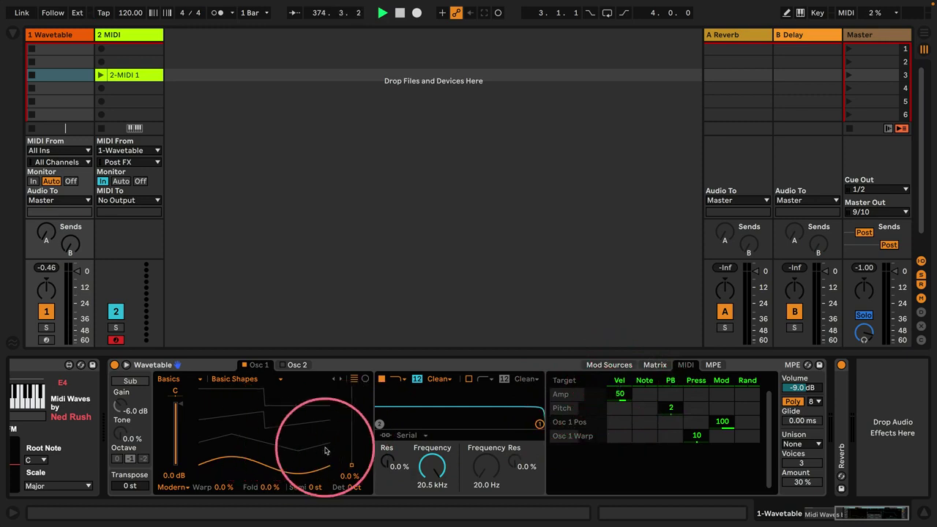
drag(352, 466, 352, 425)
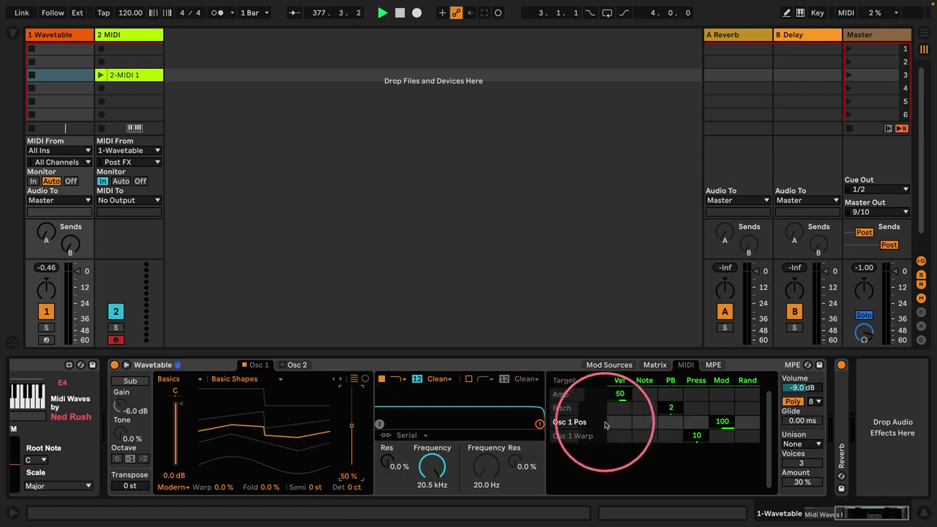
- Set velocity to modulate Osc 1 Pos by 50 and clear its modulation of Amp
drag(618, 423, 618, 404)
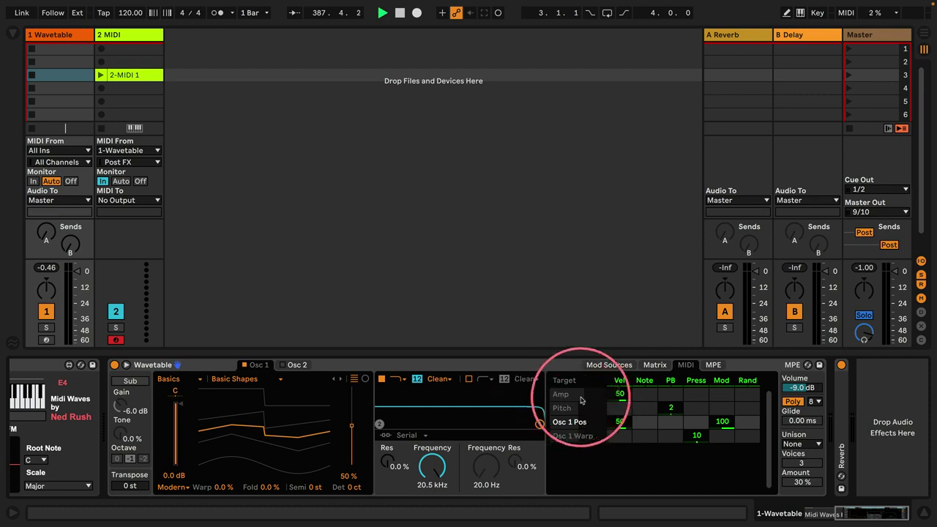
click(619, 395)
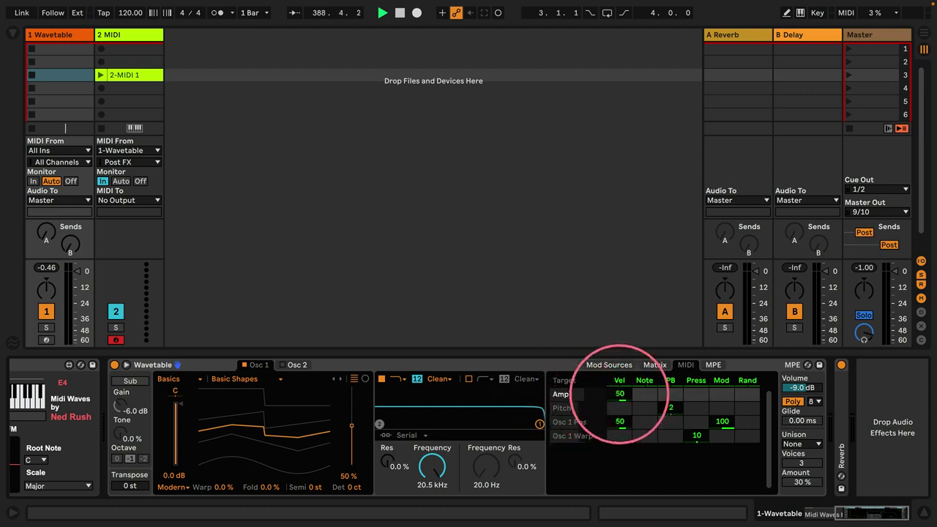
key(Delete)
- Turn on the Midi Waves device and raise the Gate LFO's frequency to about 3.74 Hz
click(840, 510)
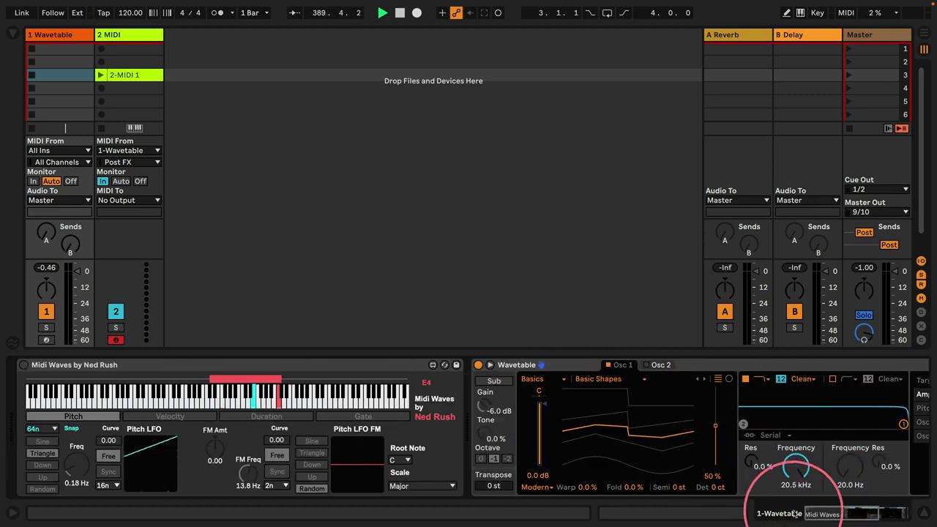
click(22, 365)
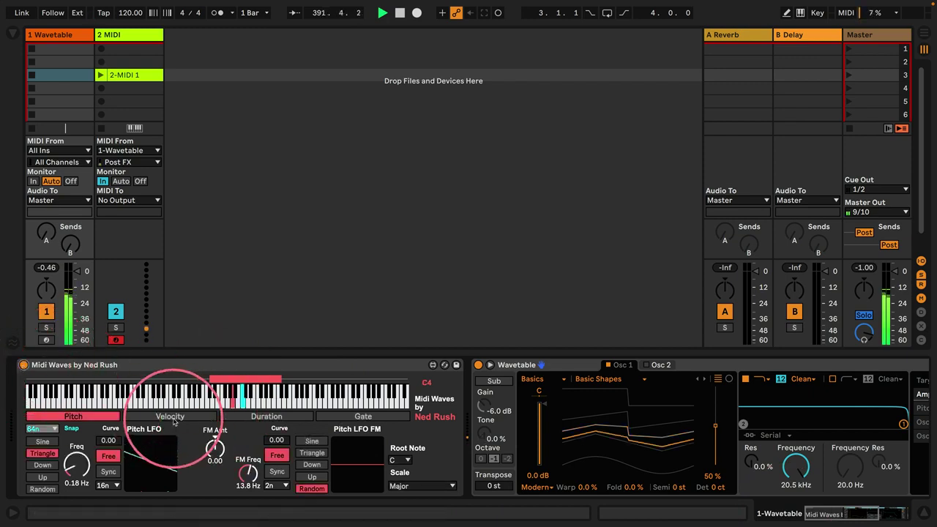
click(363, 416)
drag(71, 470, 66, 459)
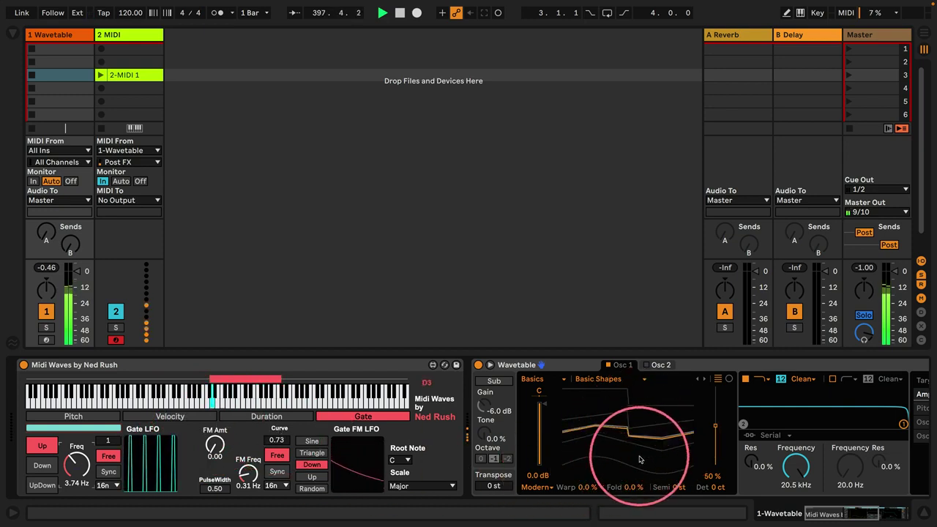
- Bring up the Velocity LFO settings and set Wavetable's Osc 1 position to 20%
click(172, 416)
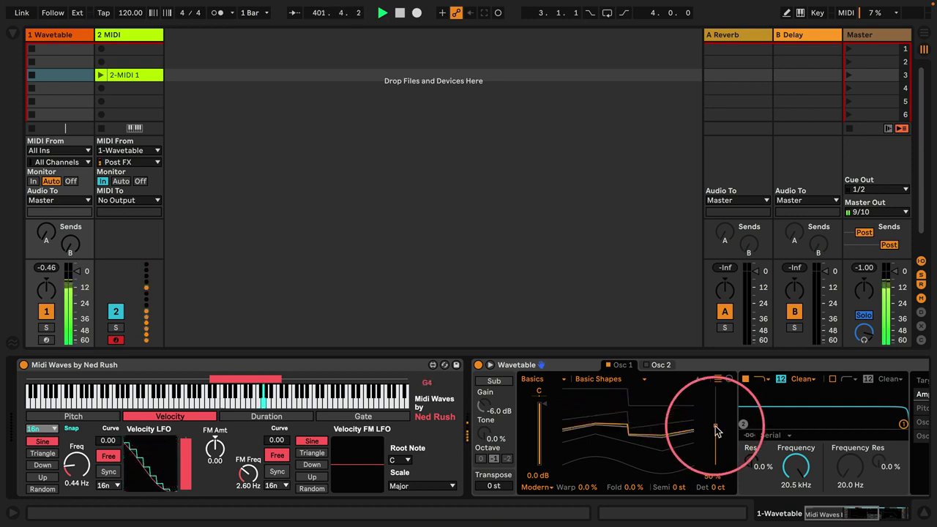
drag(717, 431, 716, 454)
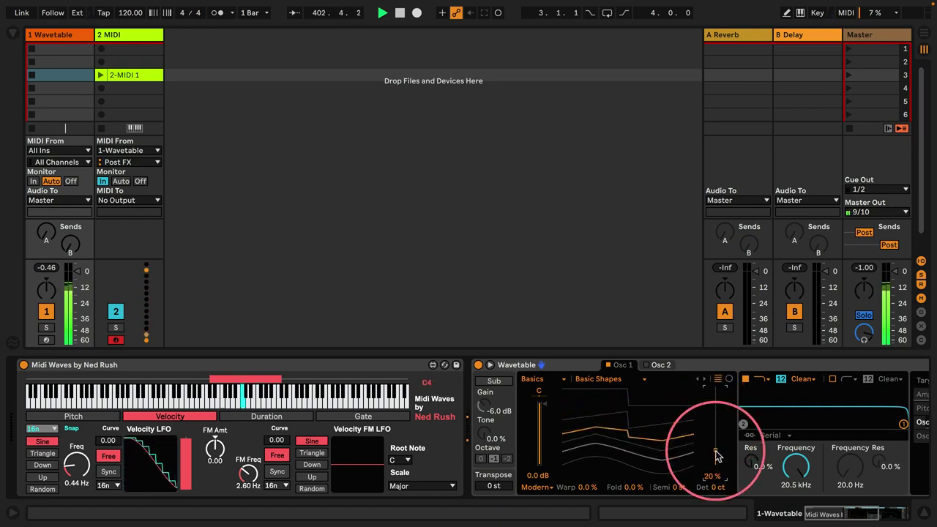
click(206, 466)
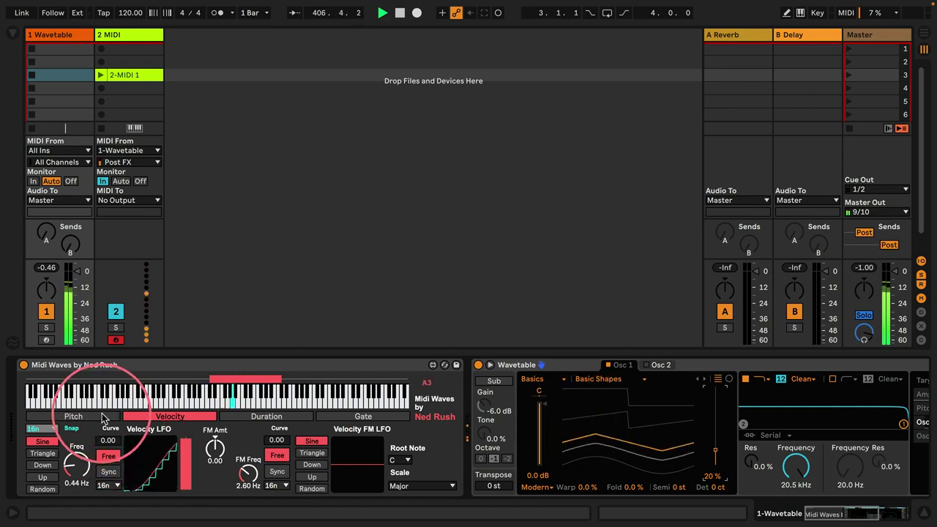
- Limit the Duration LFO's output range to the shorter half of its values and return to the Velocity LFO
click(266, 415)
drag(186, 464, 184, 490)
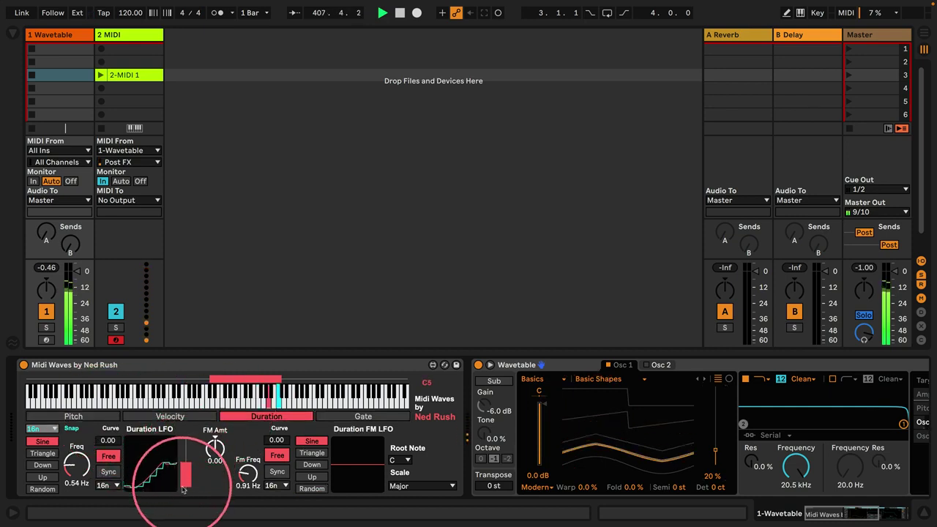
click(156, 416)
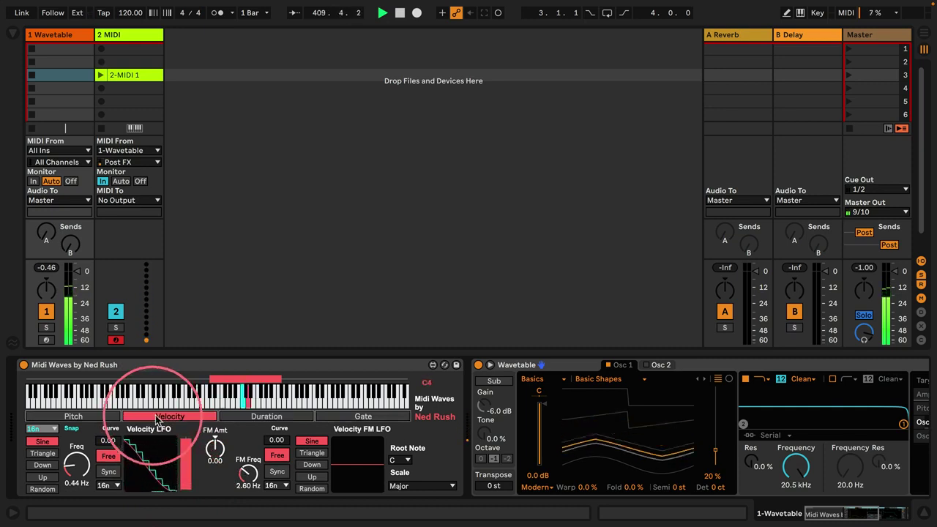
- Raise the Gate LFO's frequency to about 9.75 Hz and its FM amount to 0.31
click(73, 416)
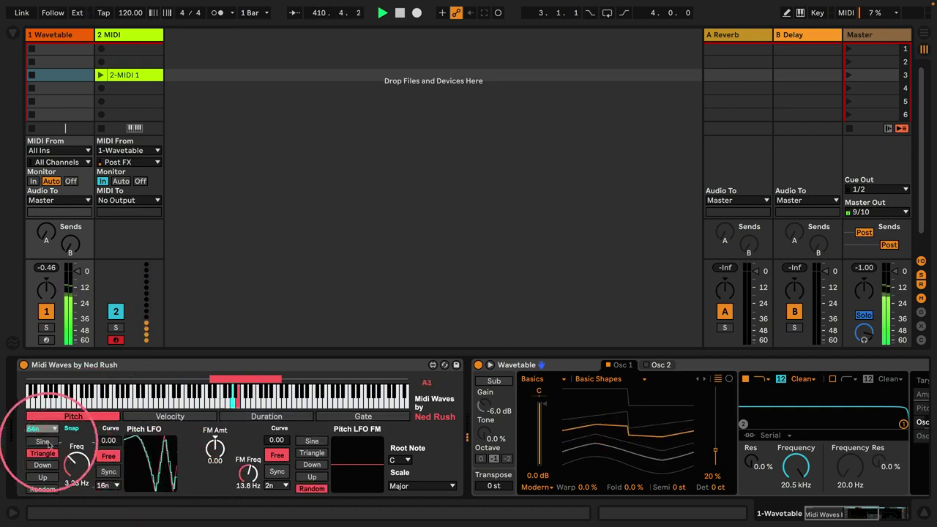
click(345, 416)
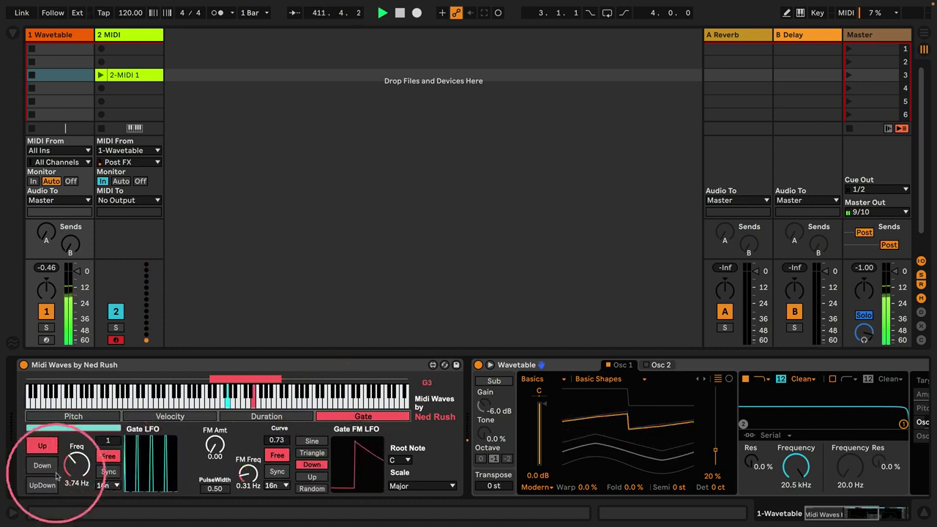
mouse_move(73, 463)
mouse_down()
mouse_move(73, 439)
mouse_move(76, 467)
mouse_move(64, 450)
mouse_up()
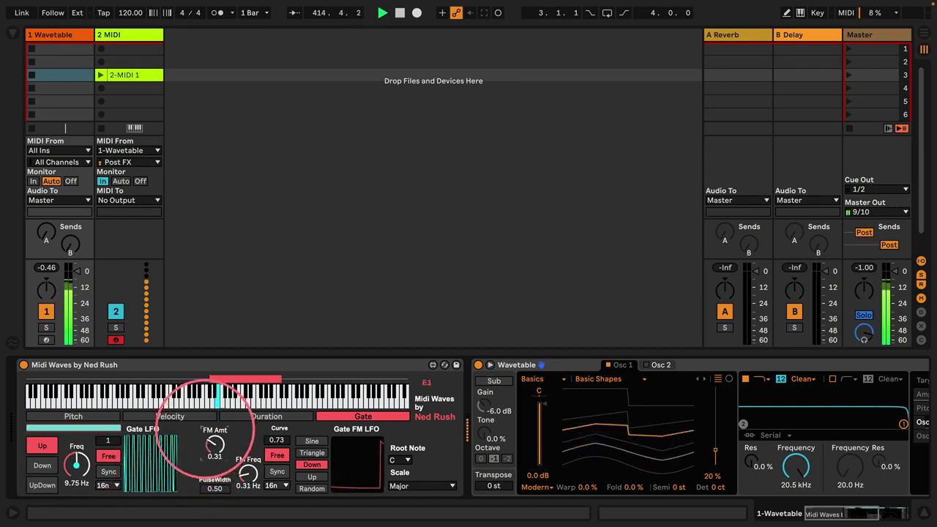
- Lower the Gate LFO's frequency to about 2.41 Hz and raise its FM amount to 0.48
click(72, 463)
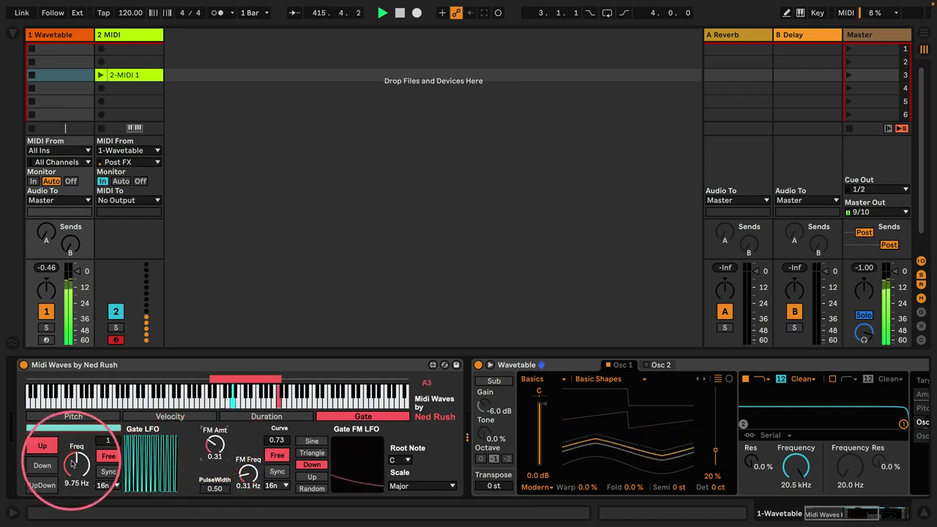
drag(74, 464, 73, 484)
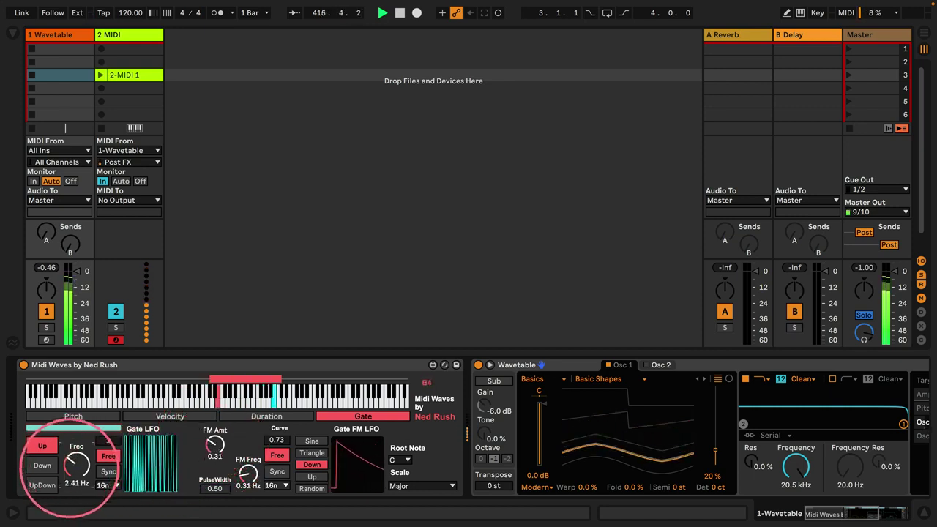
click(205, 449)
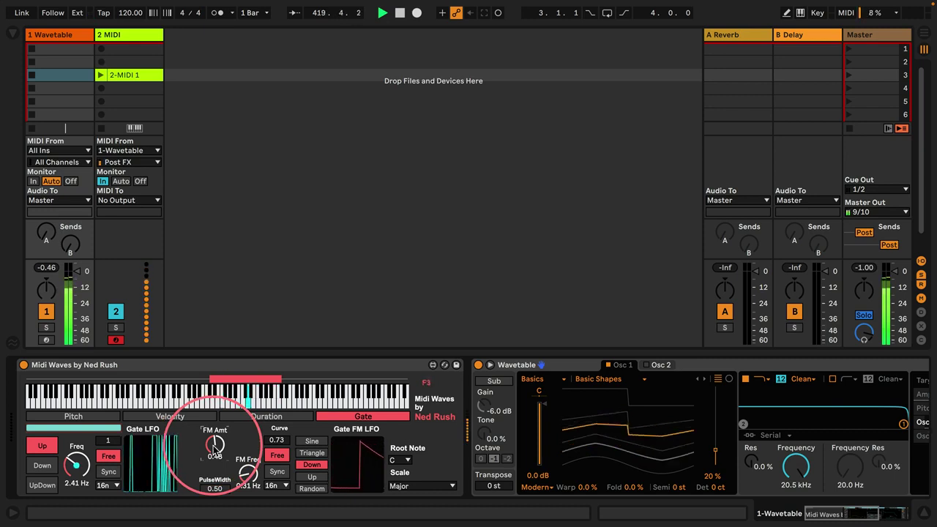
- Set the Pitch LFO's snap rate to 128n
click(73, 415)
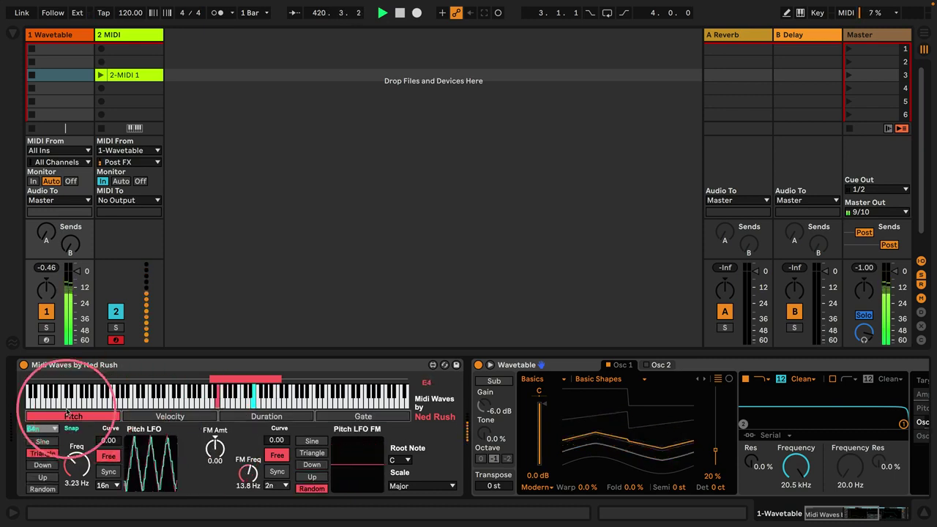
click(34, 428)
click(33, 180)
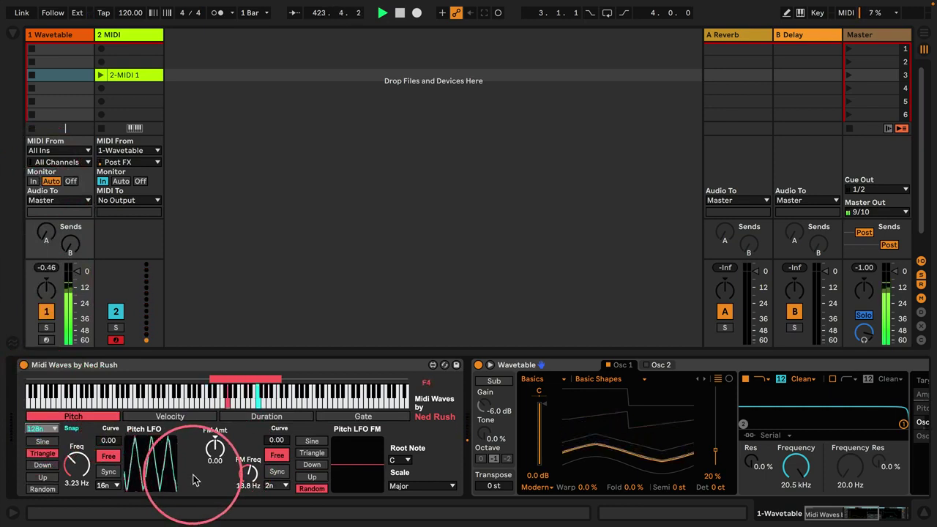
- Lower the Gate LFO's frequency to 0.10 Hz and reduce its FM amount to 0.00
click(363, 415)
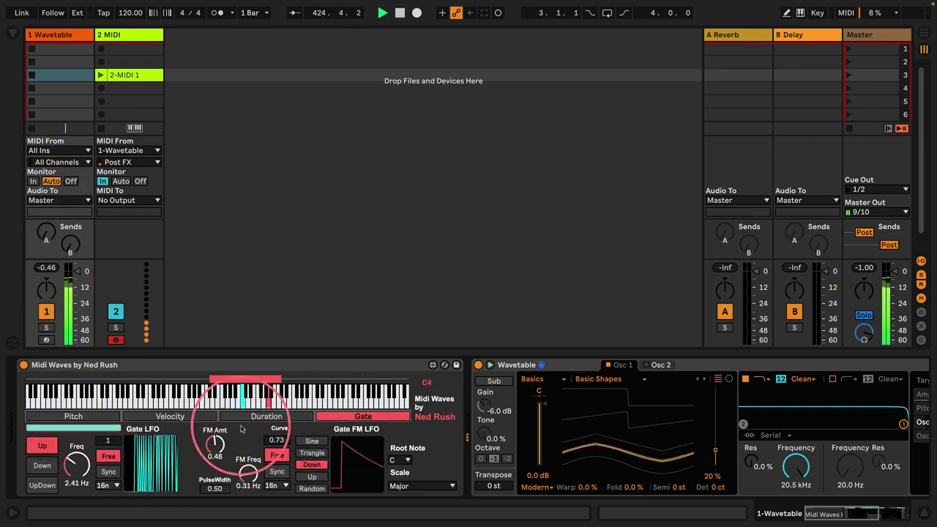
drag(71, 466, 71, 490)
mouse_move(214, 447)
mouse_down()
mouse_move(214, 458)
mouse_move(207, 446)
mouse_up()
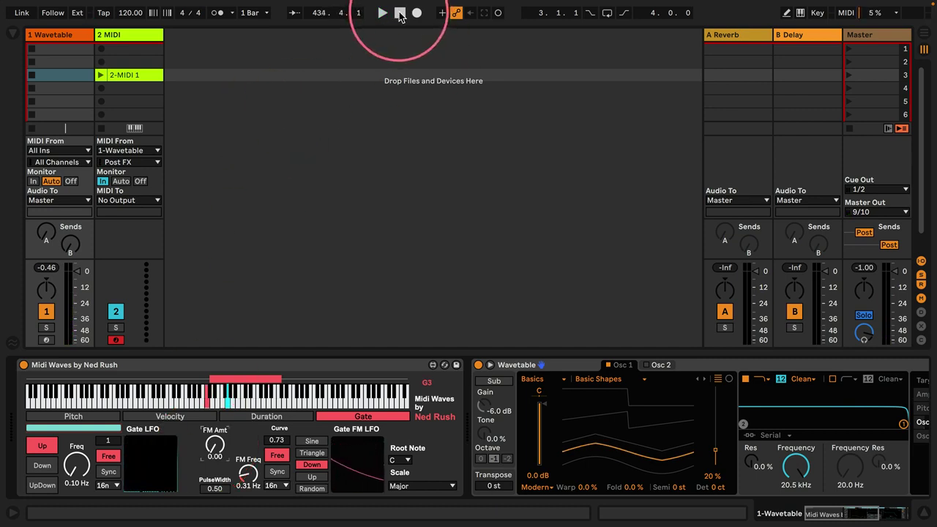
click(694, 6)
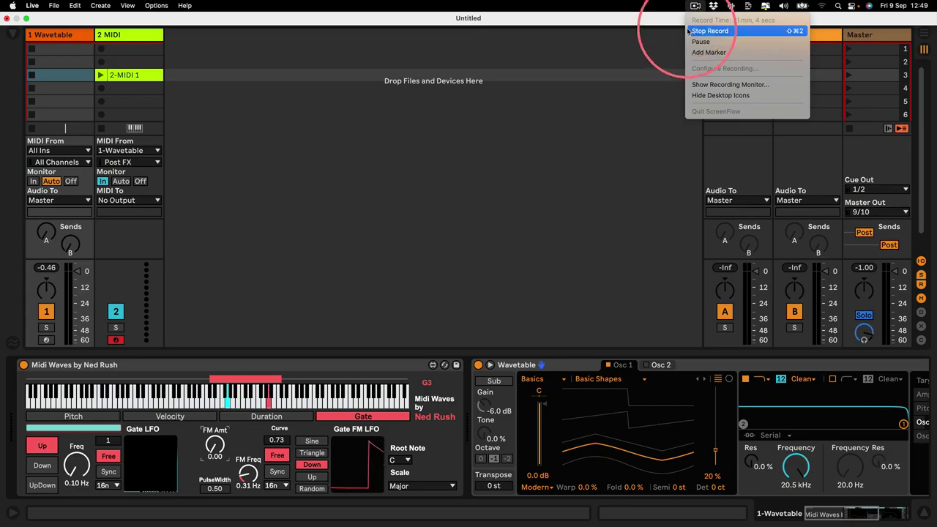